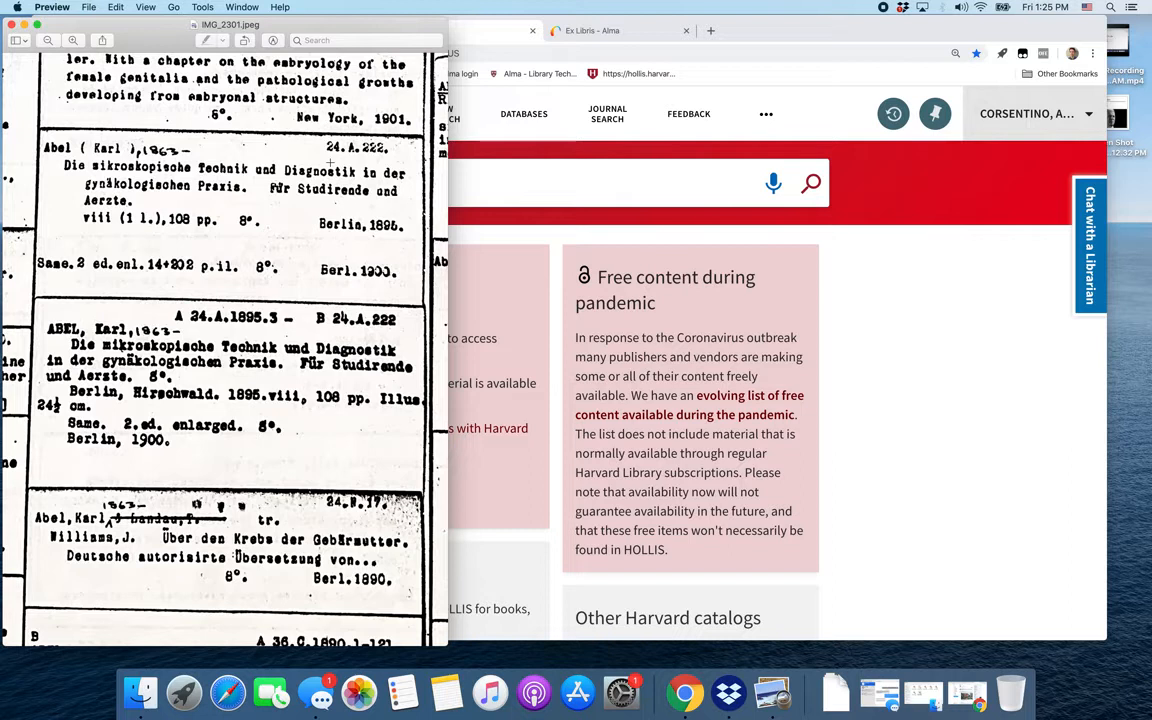
Switch to the HOLLIS catalog in the browser, open its Starts With / Browse search and set it to Call number - Other.
drag(333, 157, 408, 159)
click(907, 298)
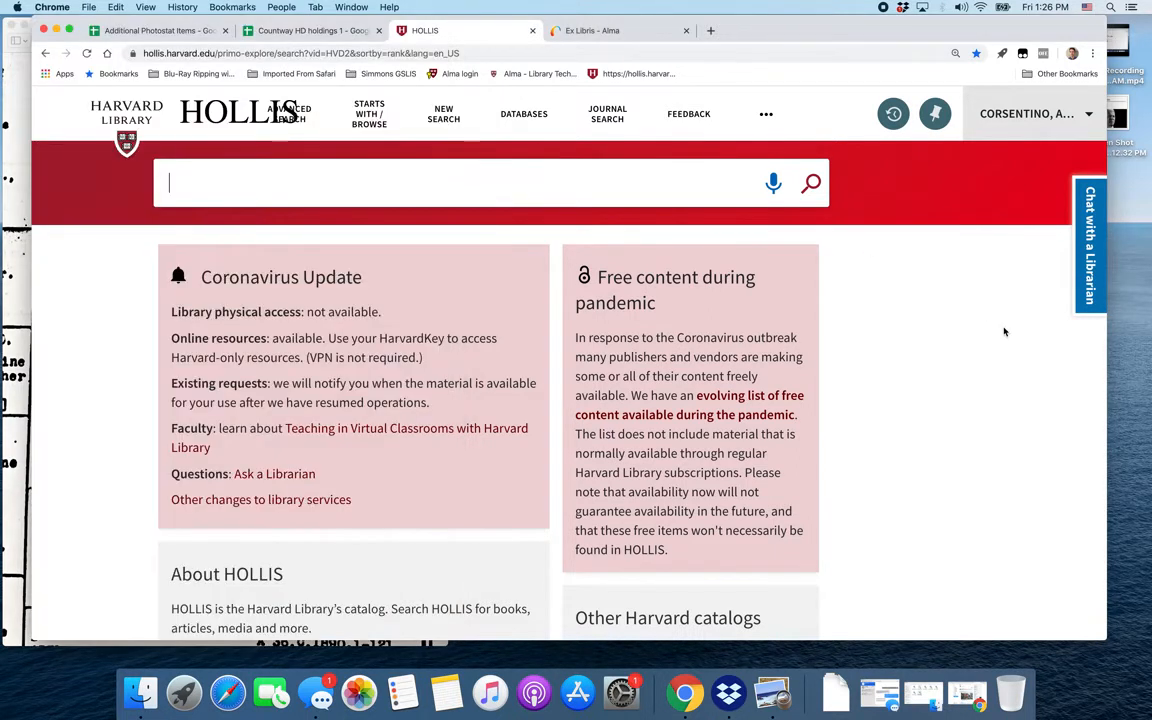
click(369, 113)
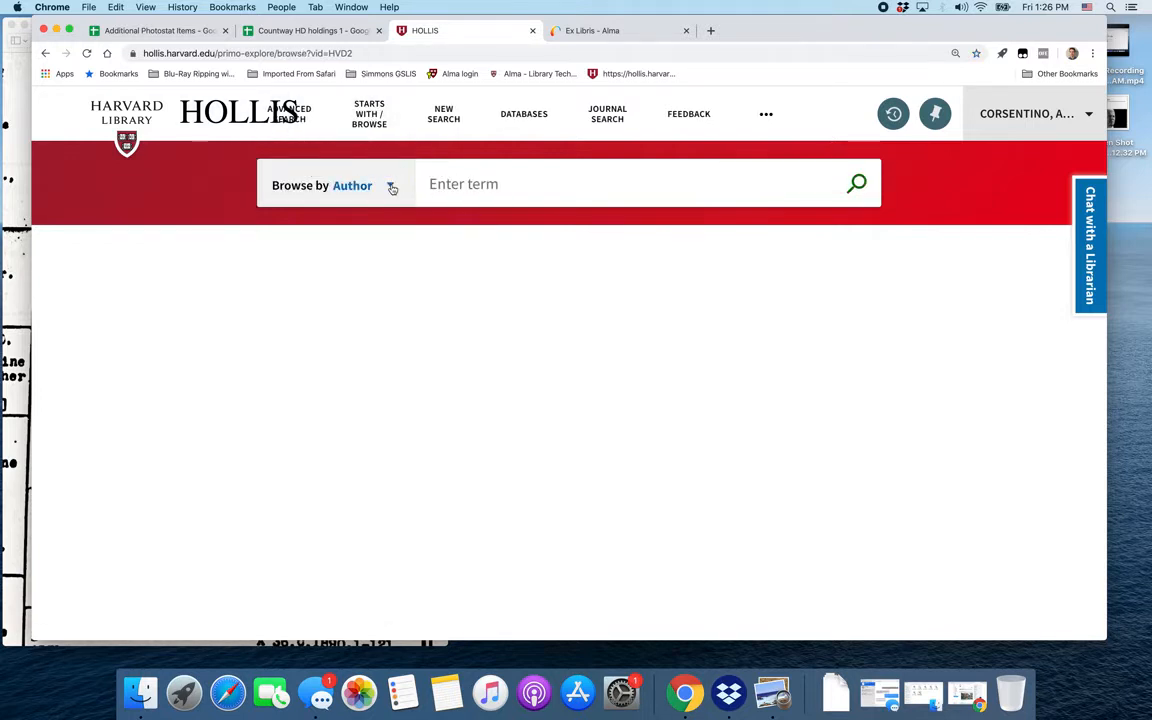
click(394, 185)
scroll(406, 283, down, 5)
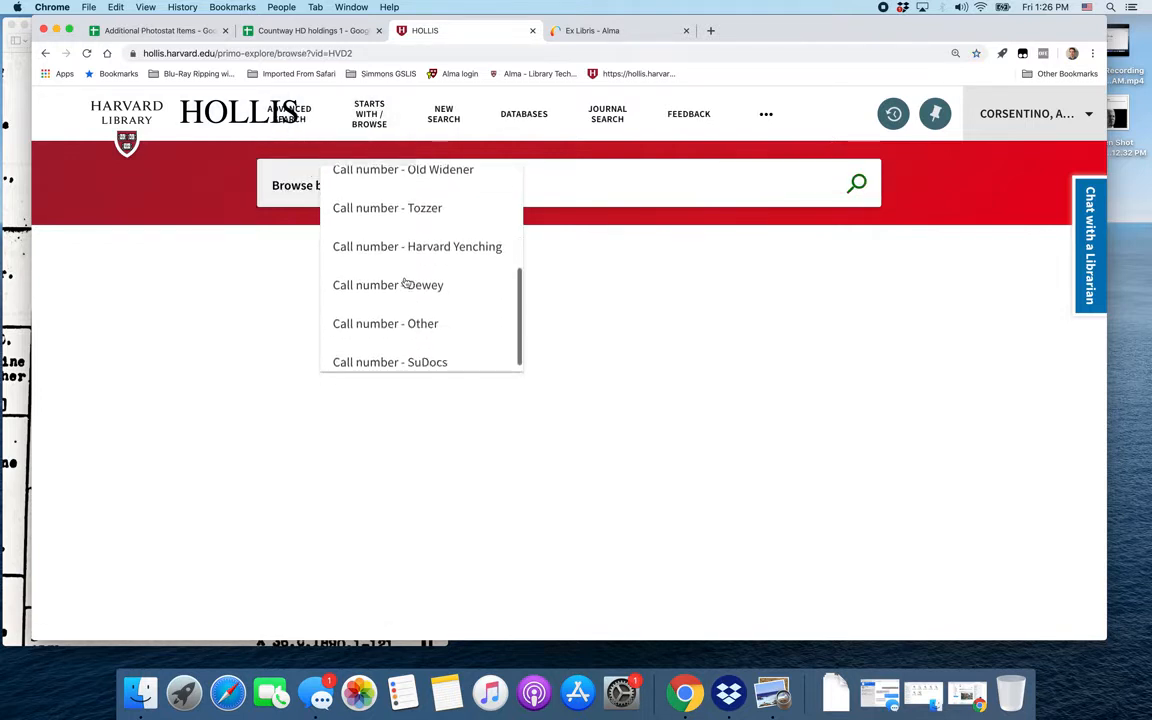
click(410, 321)
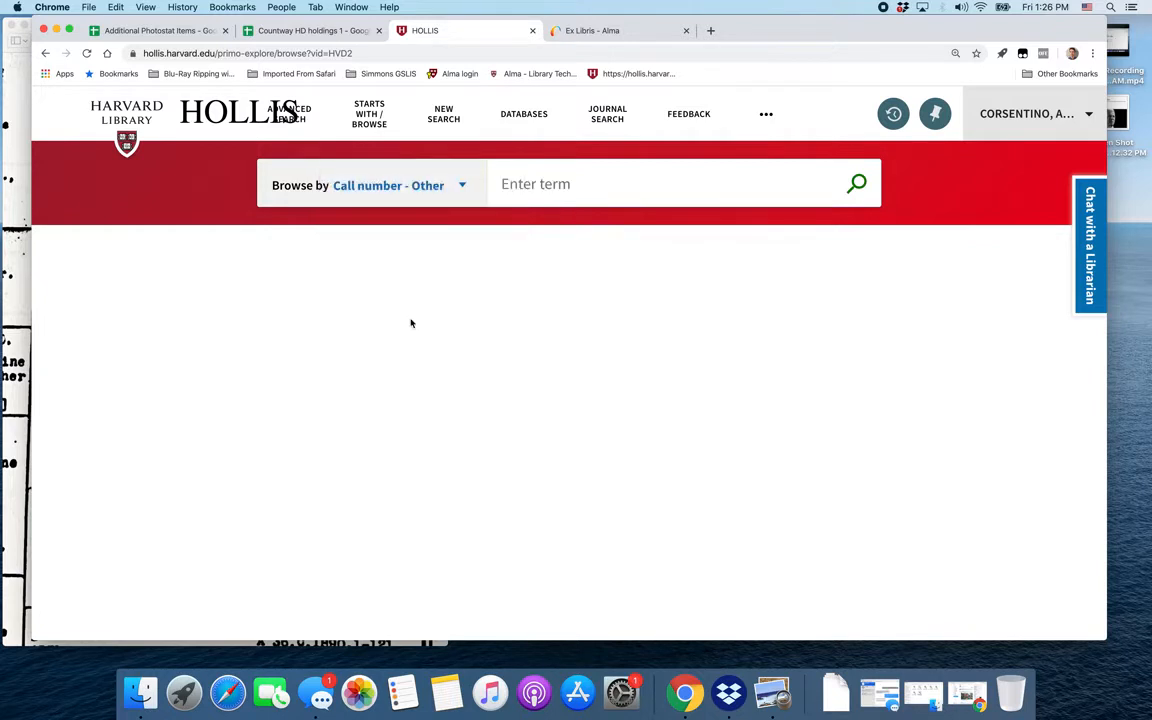
Browse the catalog for call number 24.a.222.
click(5, 38)
click(602, 197)
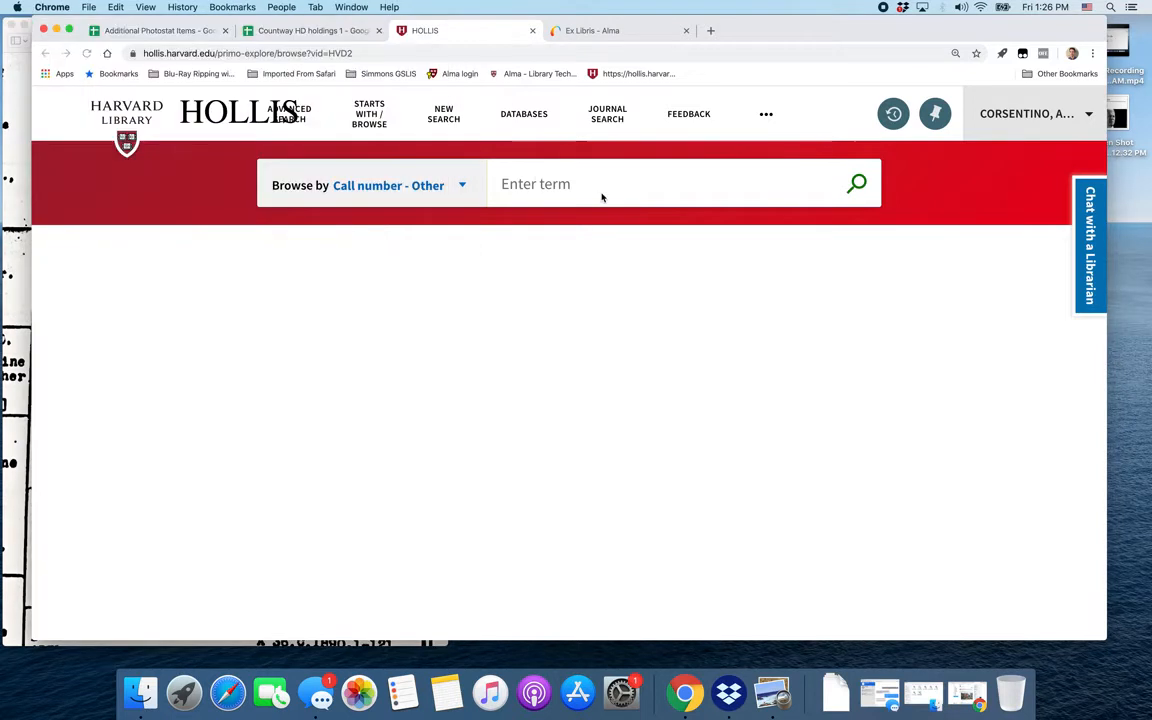
text(24.a.222)
key(Return)
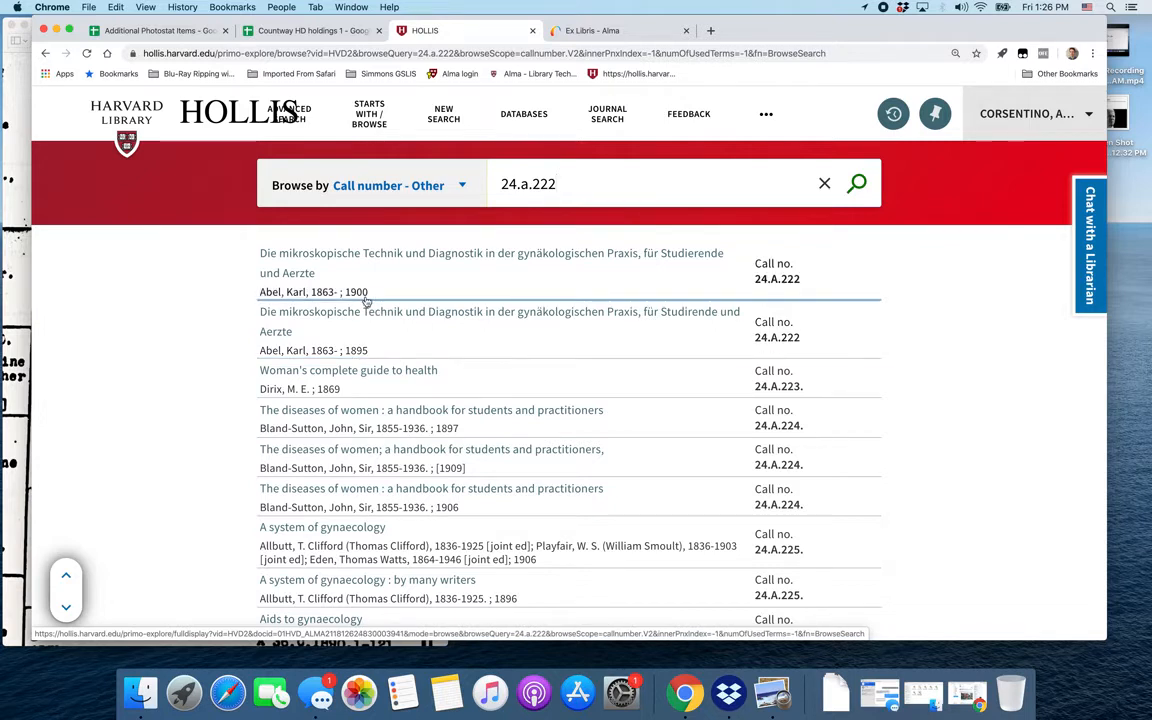
Examine the details and Get It holdings of the 1895 edition's record, and return to the call number browse list.
click(431, 321)
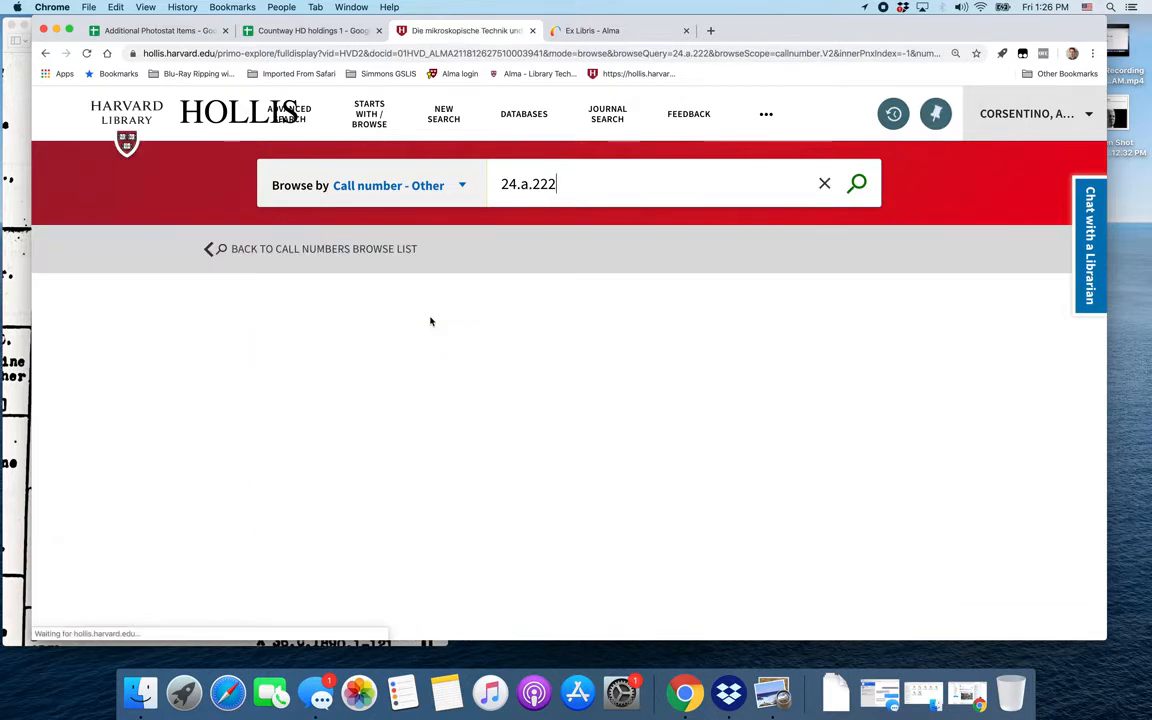
scroll(872, 411, down, 4)
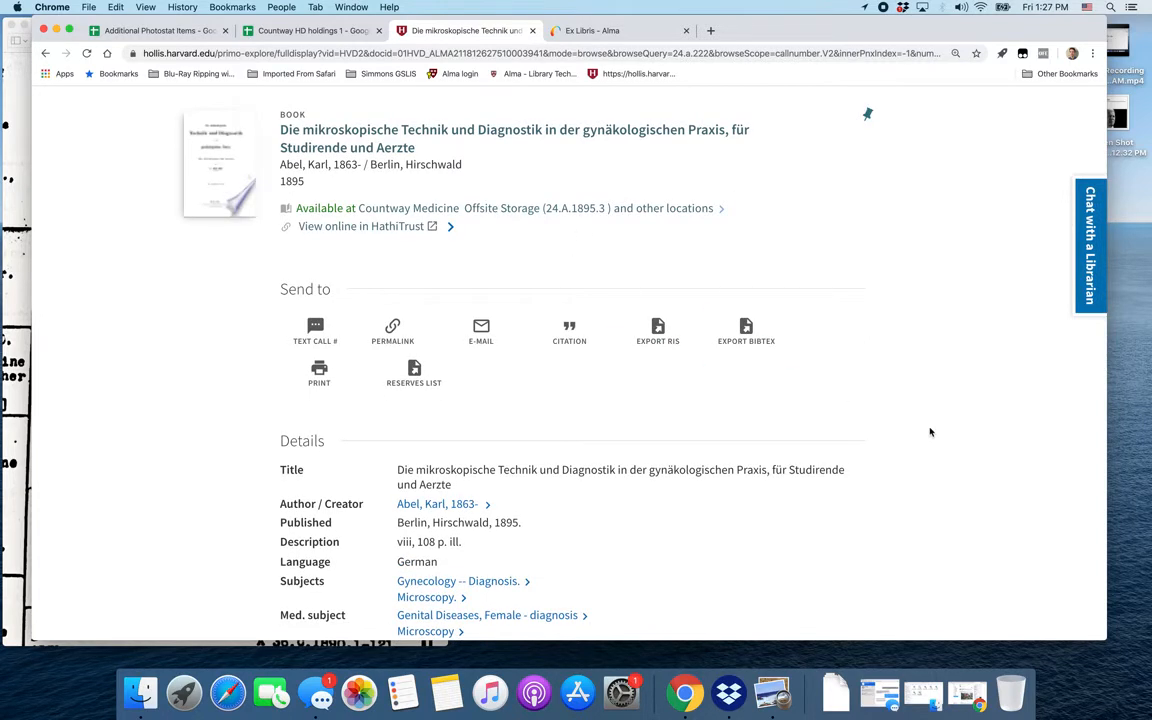
scroll(930, 432, down, 10)
scroll(930, 432, down, 4)
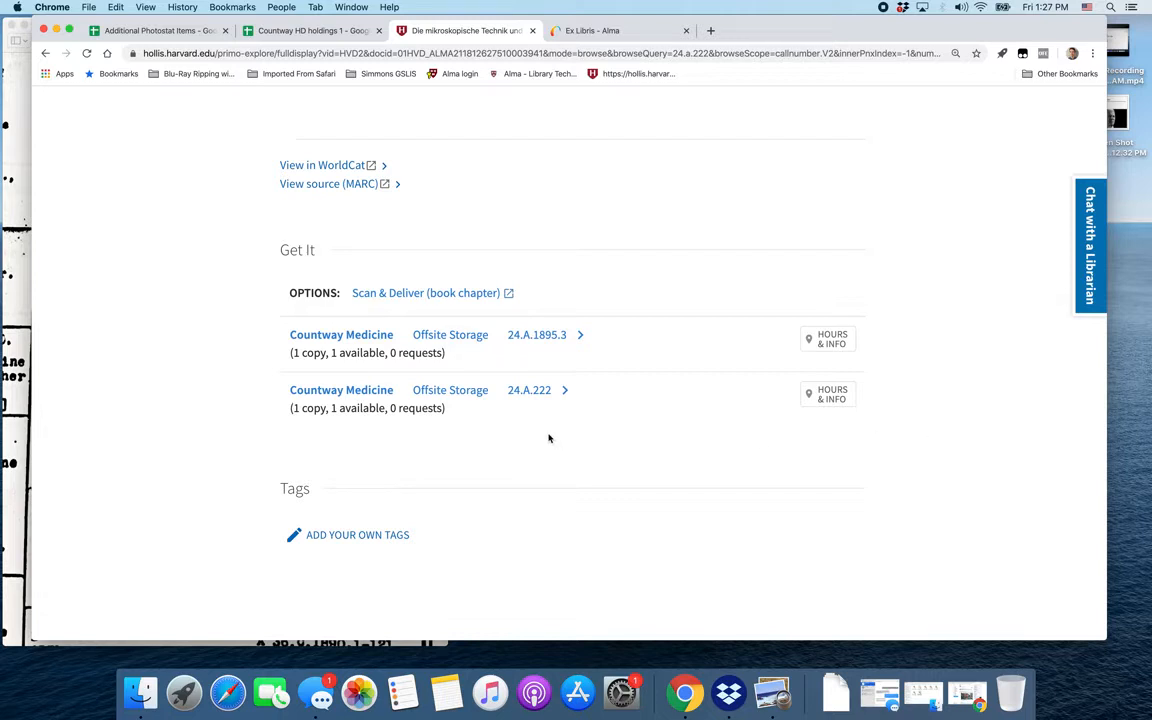
scroll(548, 438, up, 10)
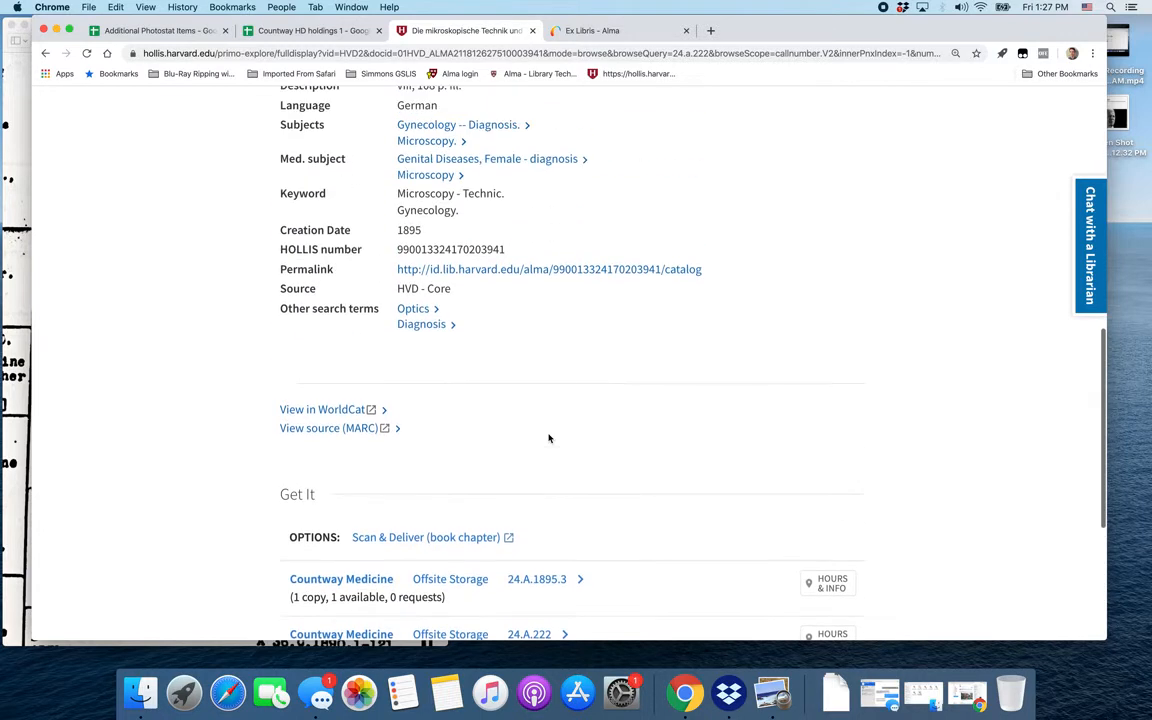
scroll(548, 438, up, 5)
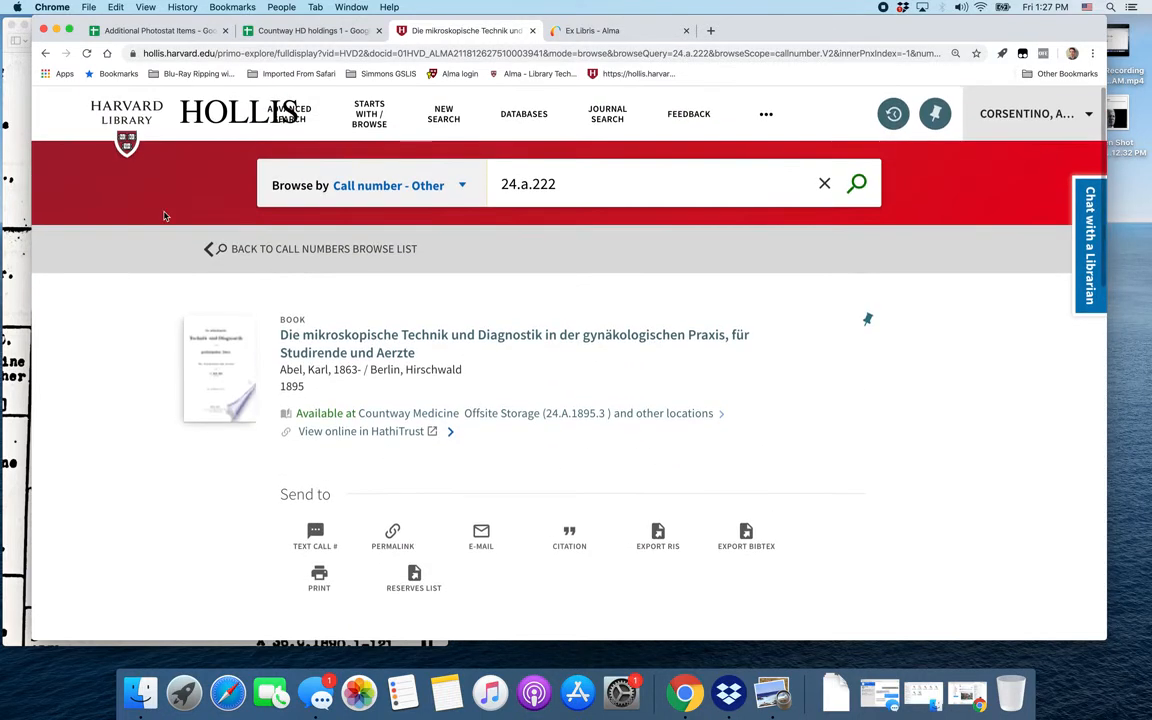
click(208, 250)
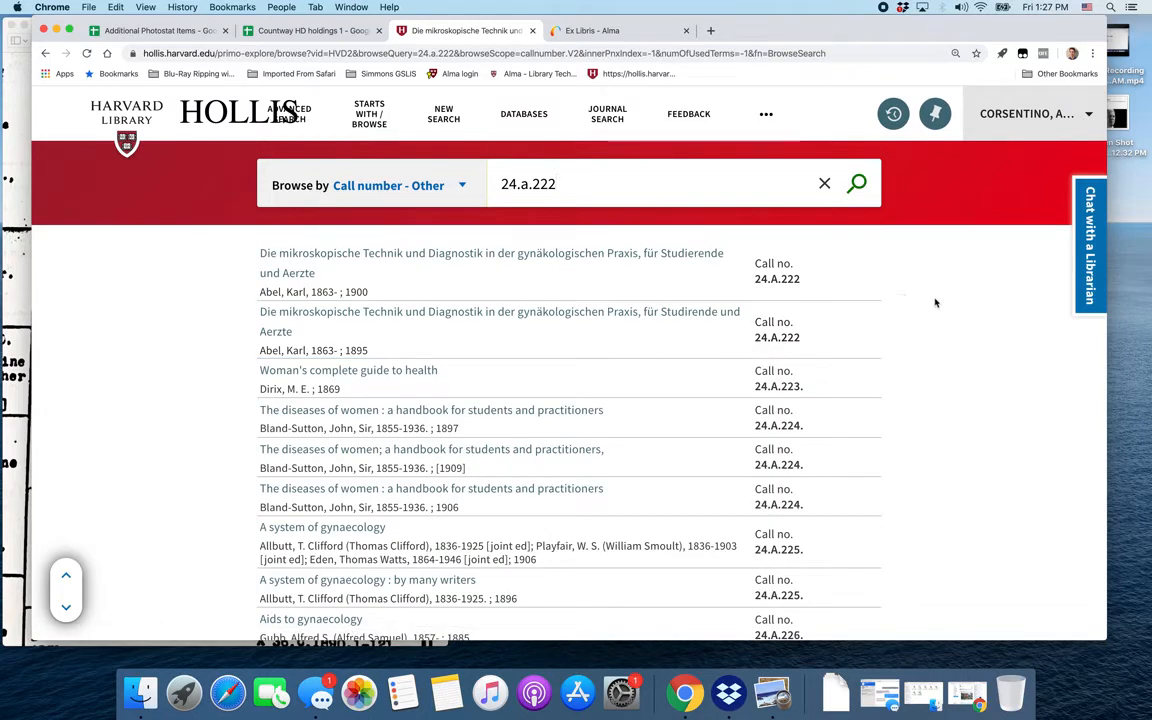
Open the 1900 edition's record and examine its edition details and Countway Medicine holdings.
click(437, 272)
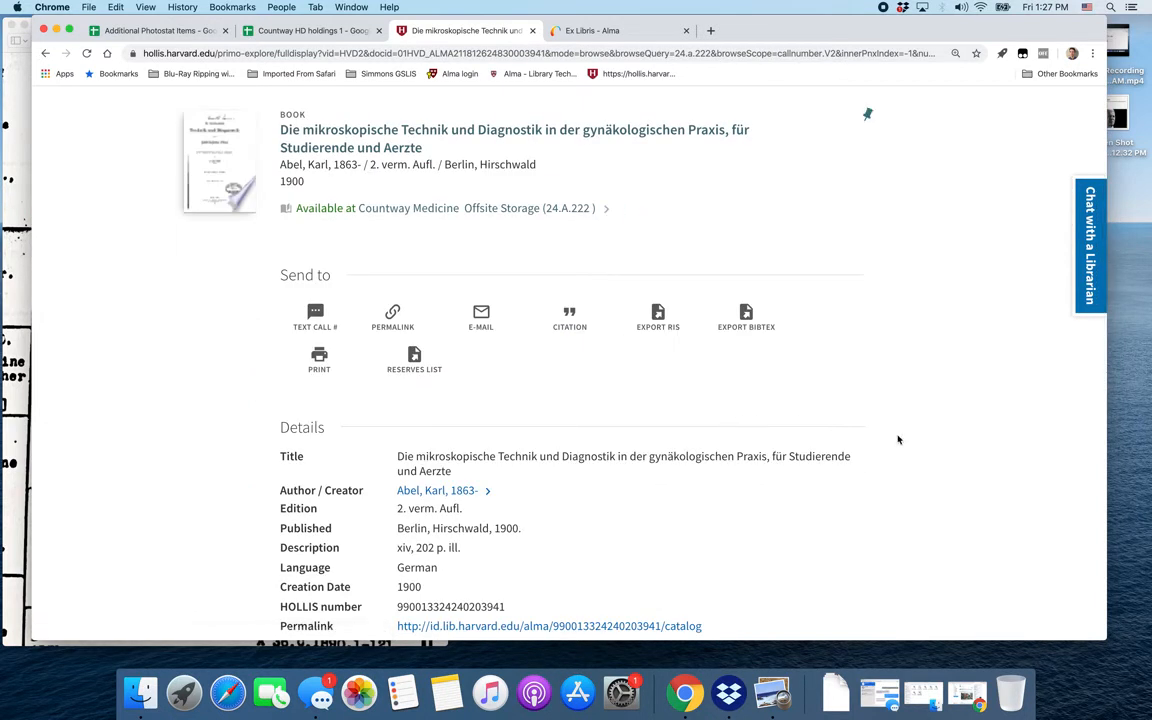
scroll(898, 440, down, 2)
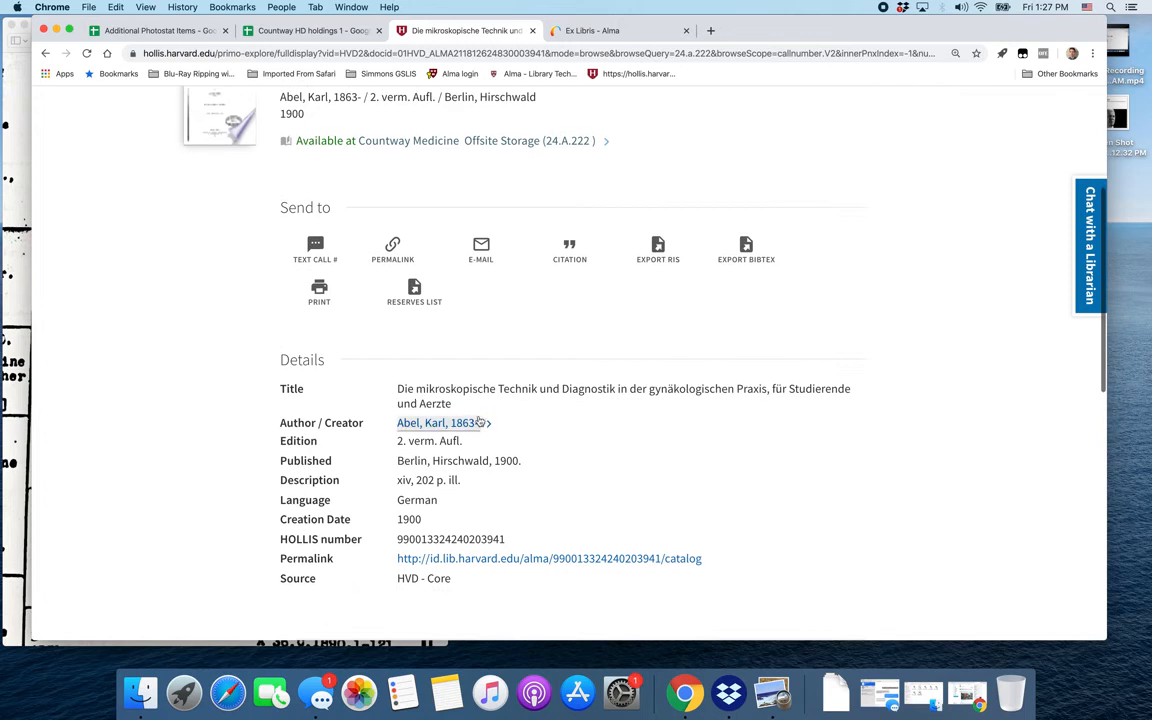
scroll(926, 513, down, 10)
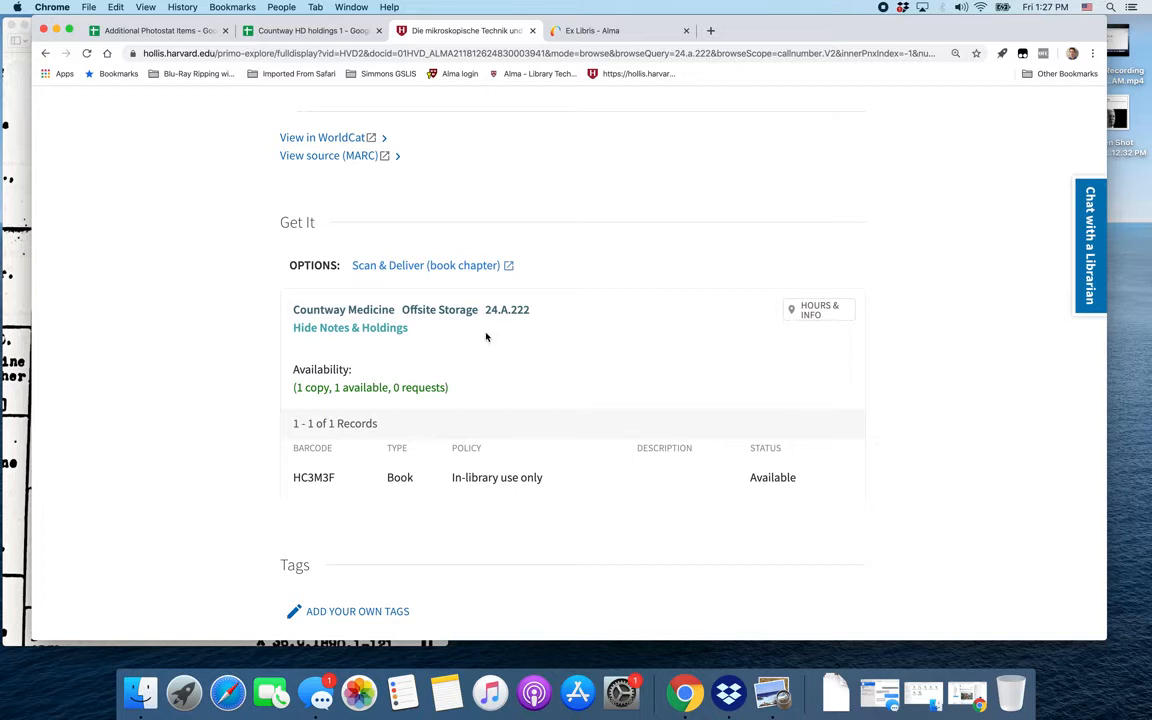
scroll(486, 337, up, 15)
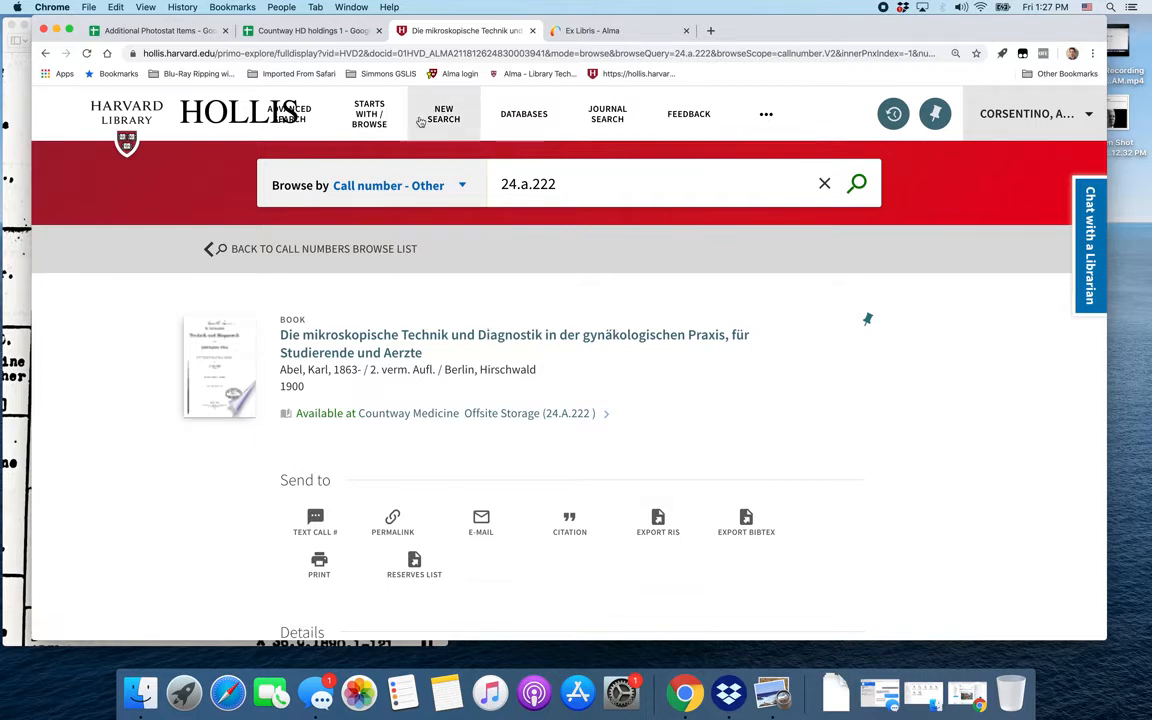
scroll(522, 399, down, 1)
scroll(522, 399, down, 10)
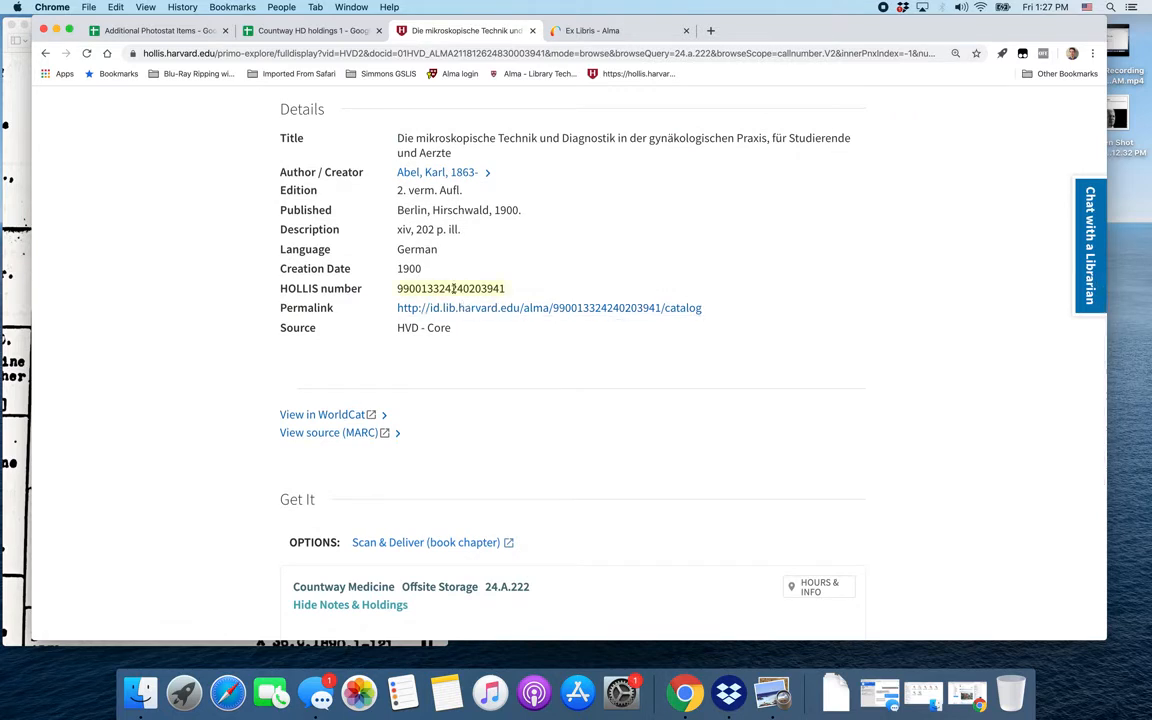
scroll(627, 327, up, 9)
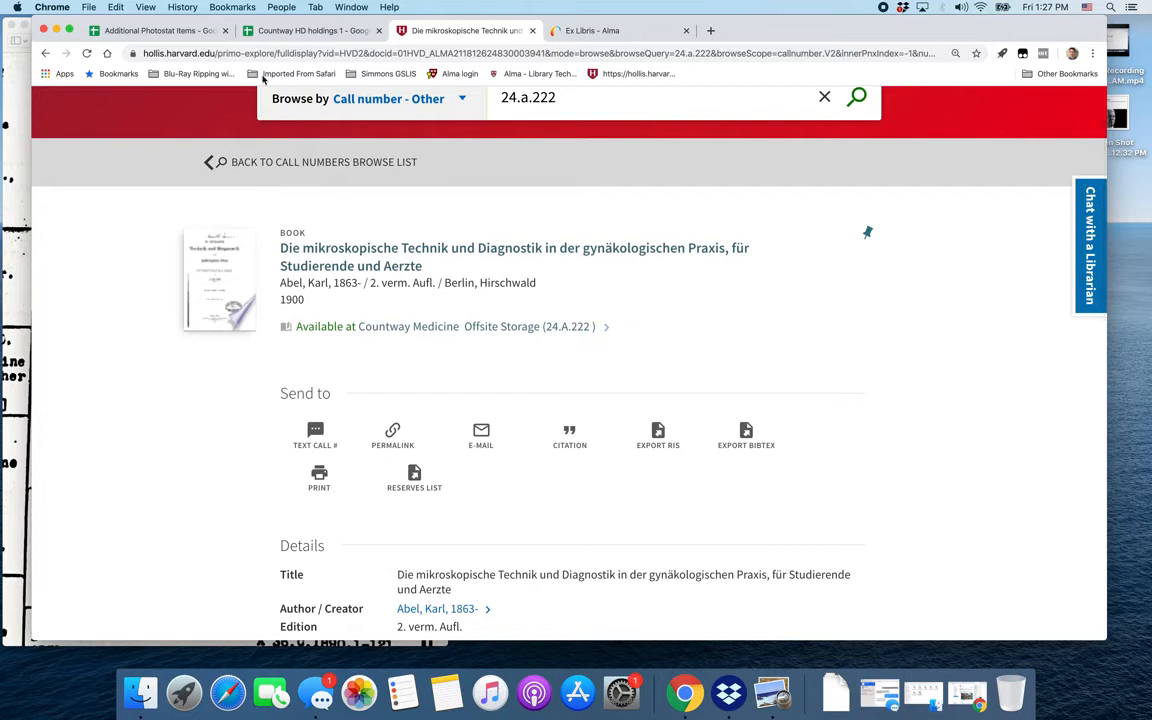
click(305, 31)
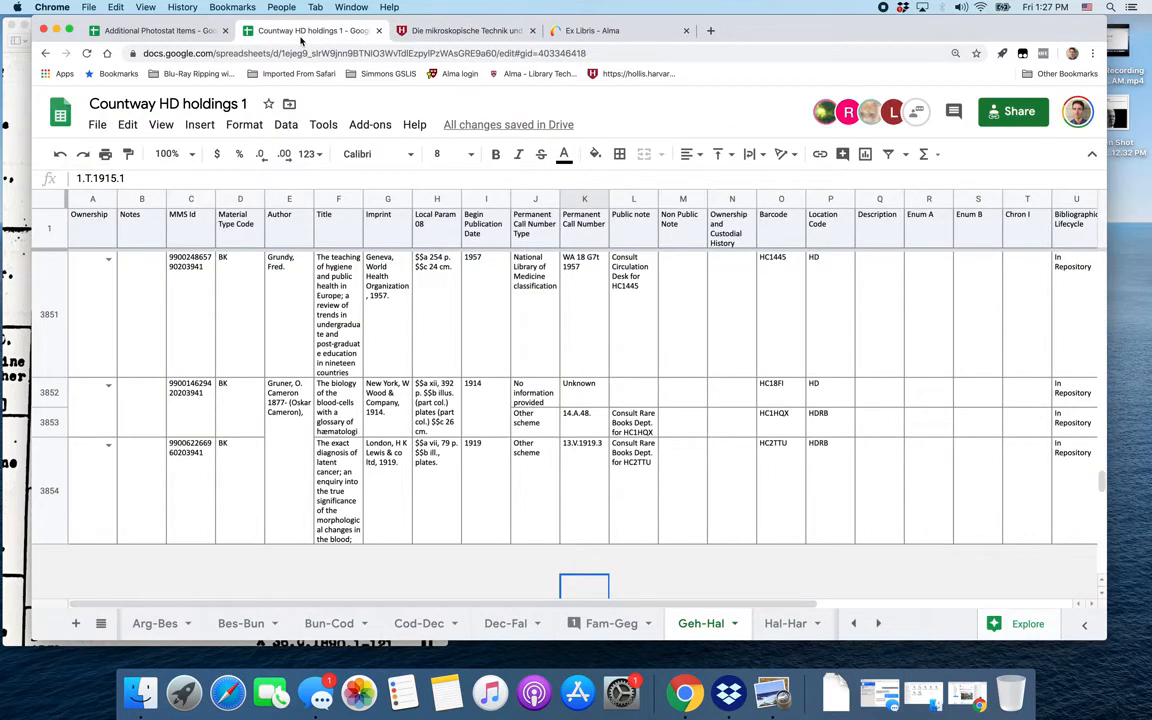
key(super+shift+h)
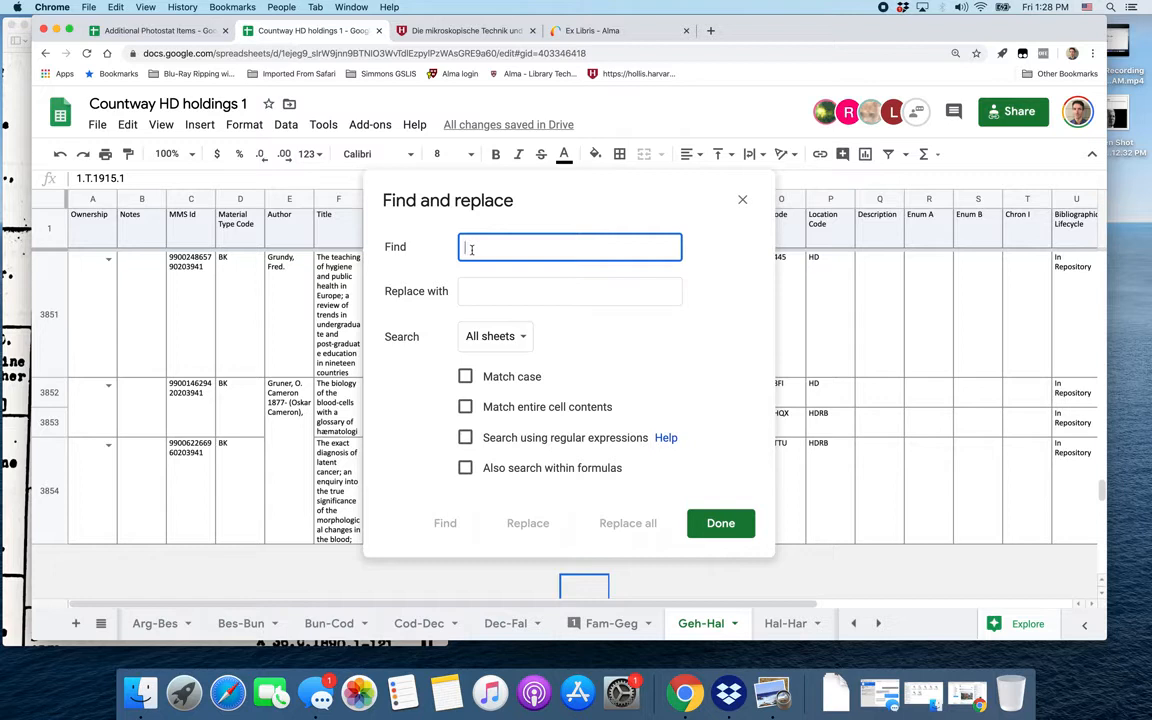
key(super+v)
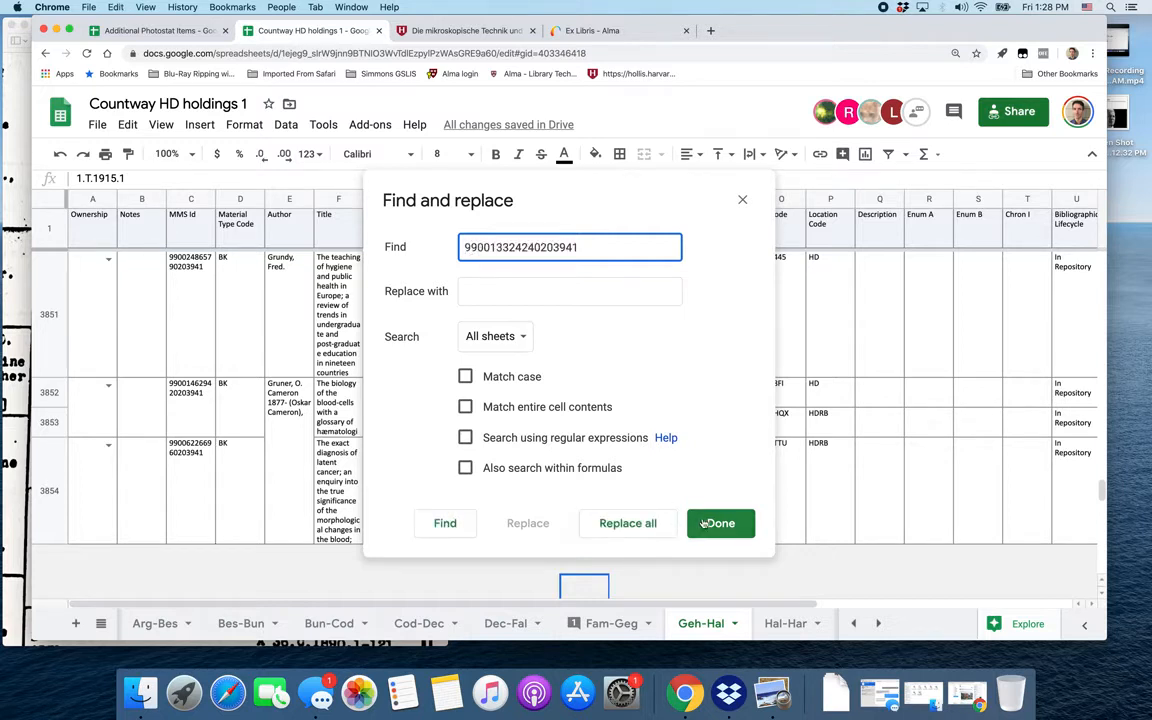
click(440, 522)
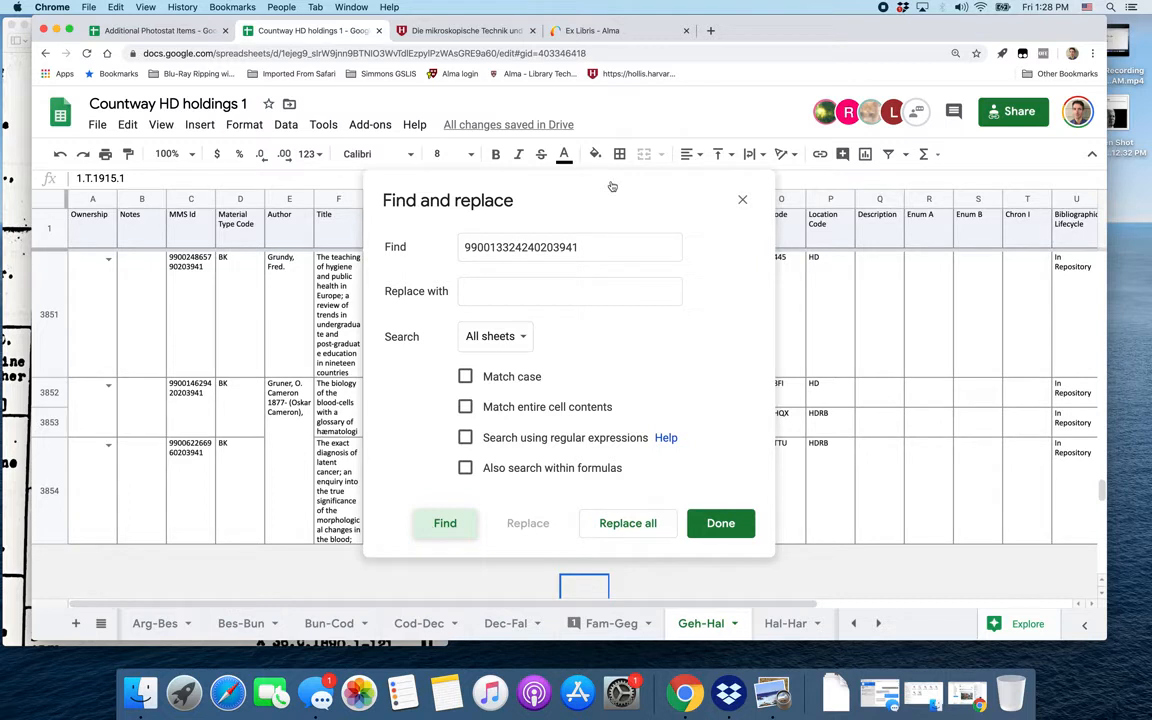
drag(612, 185, 1010, 182)
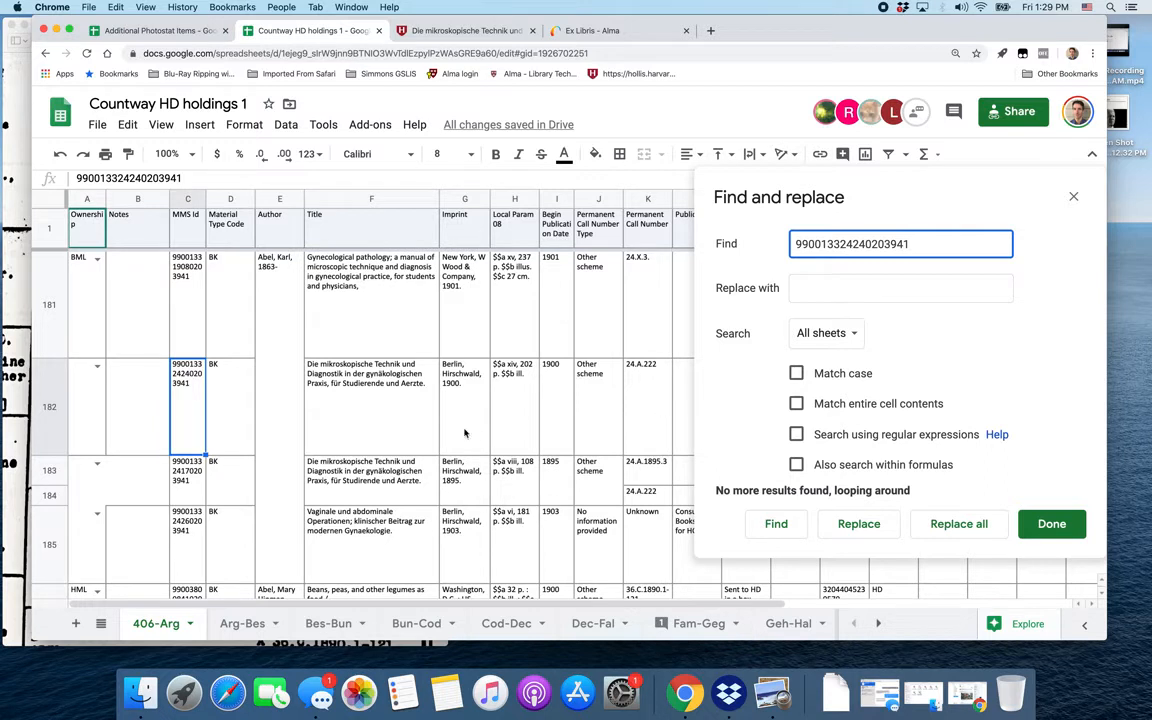
Compare the 1900 edition in row 182 with the scanned catalog card and set its Ownership to BML.
click(6, 34)
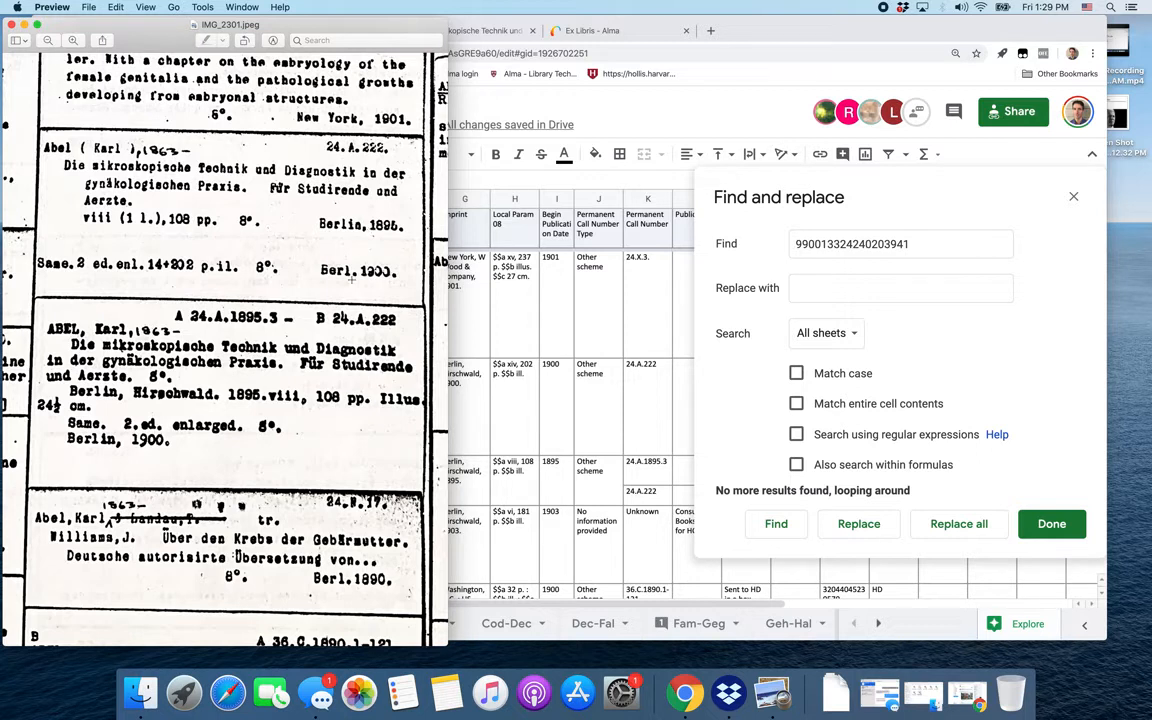
click(757, 23)
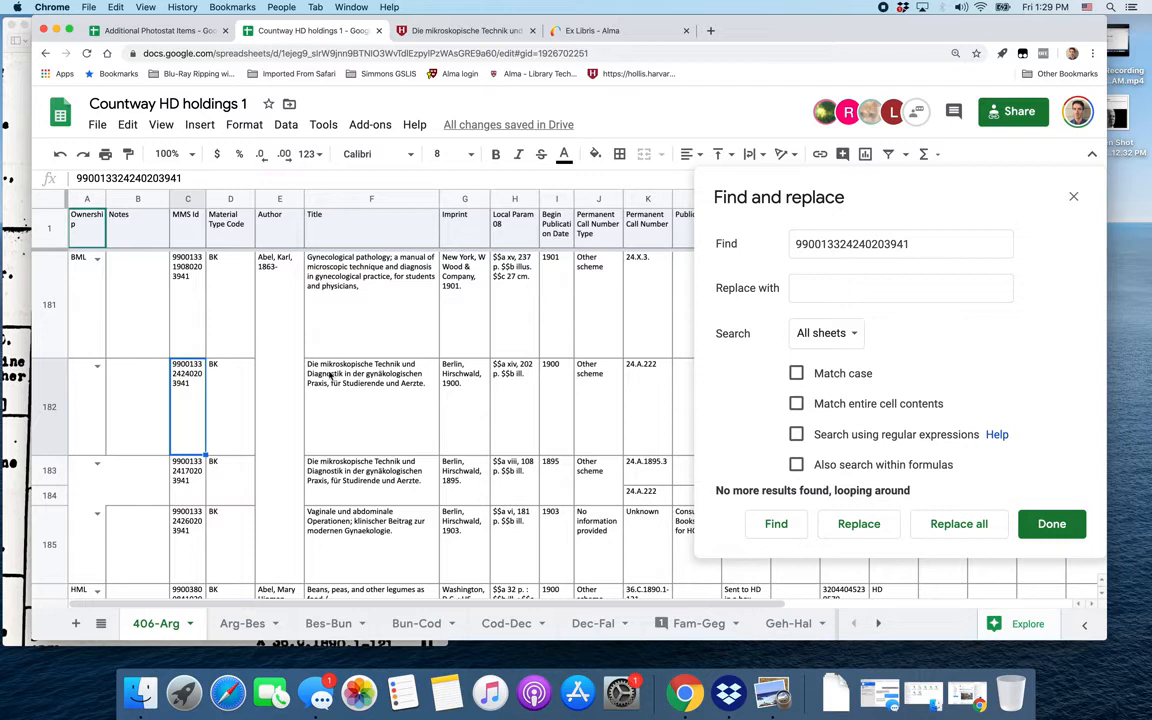
click(4, 31)
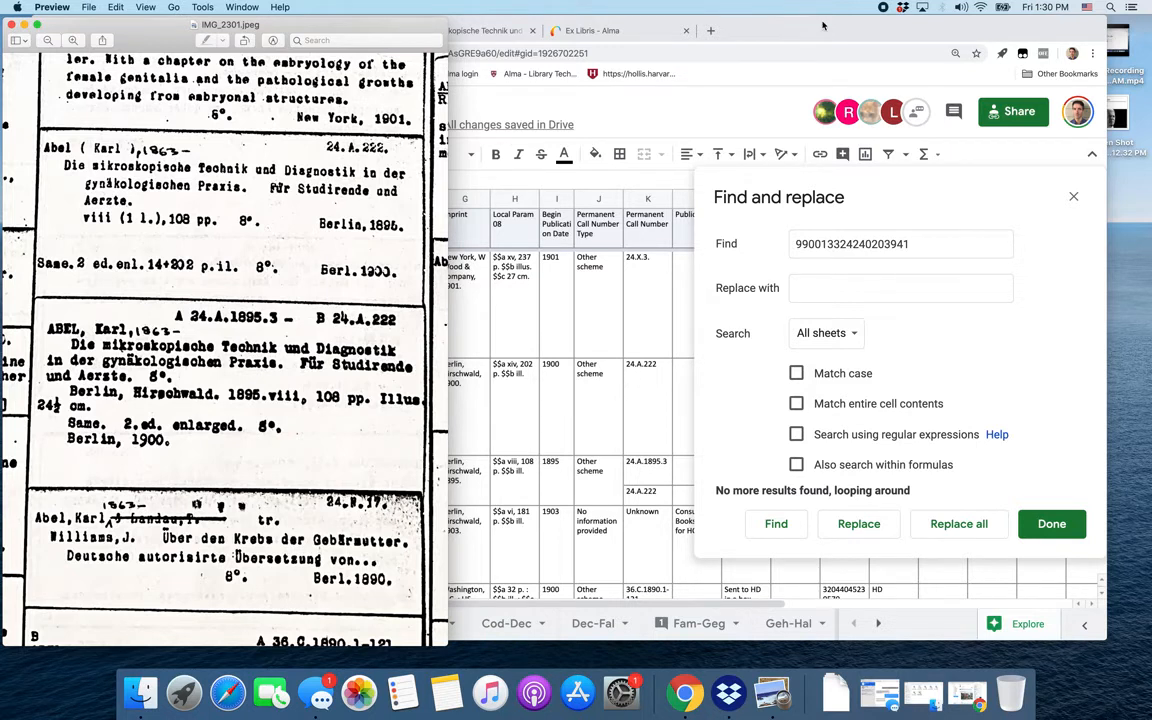
click(760, 40)
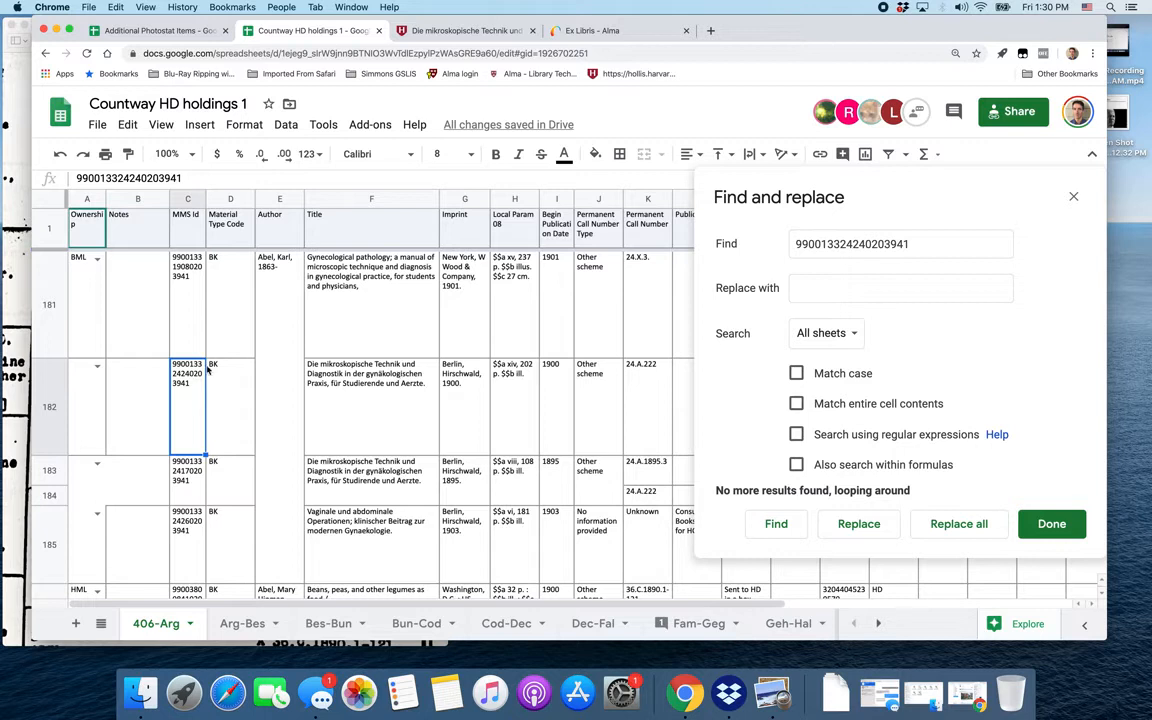
click(97, 369)
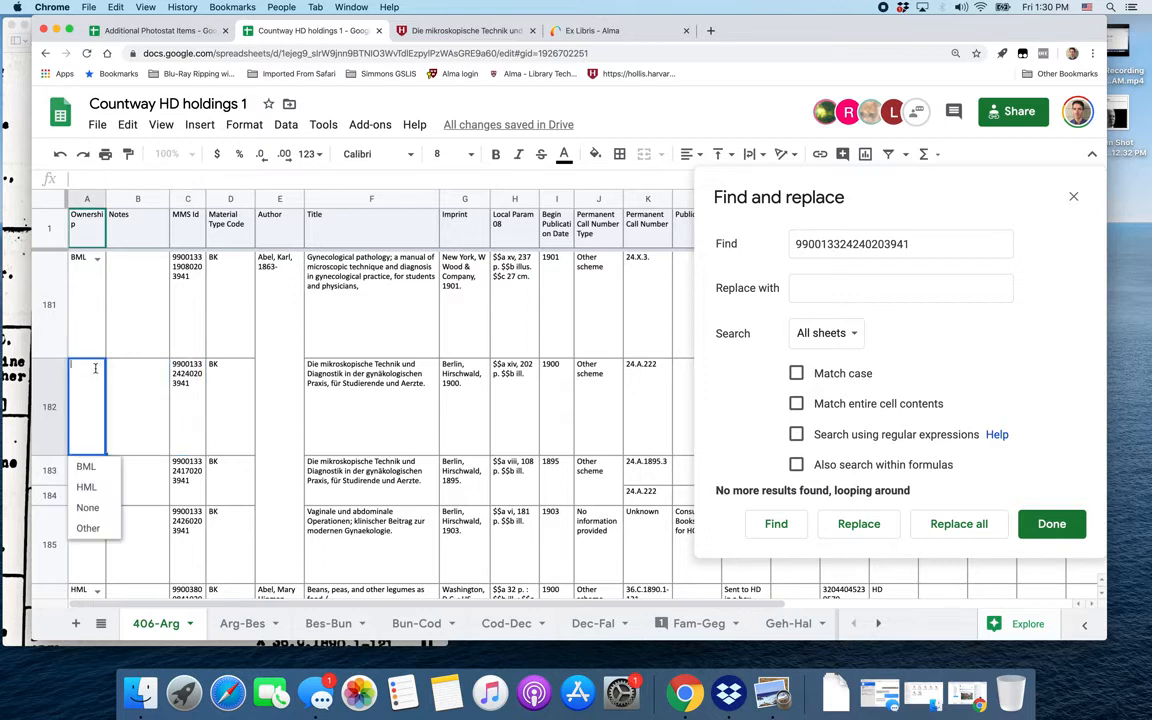
click(87, 467)
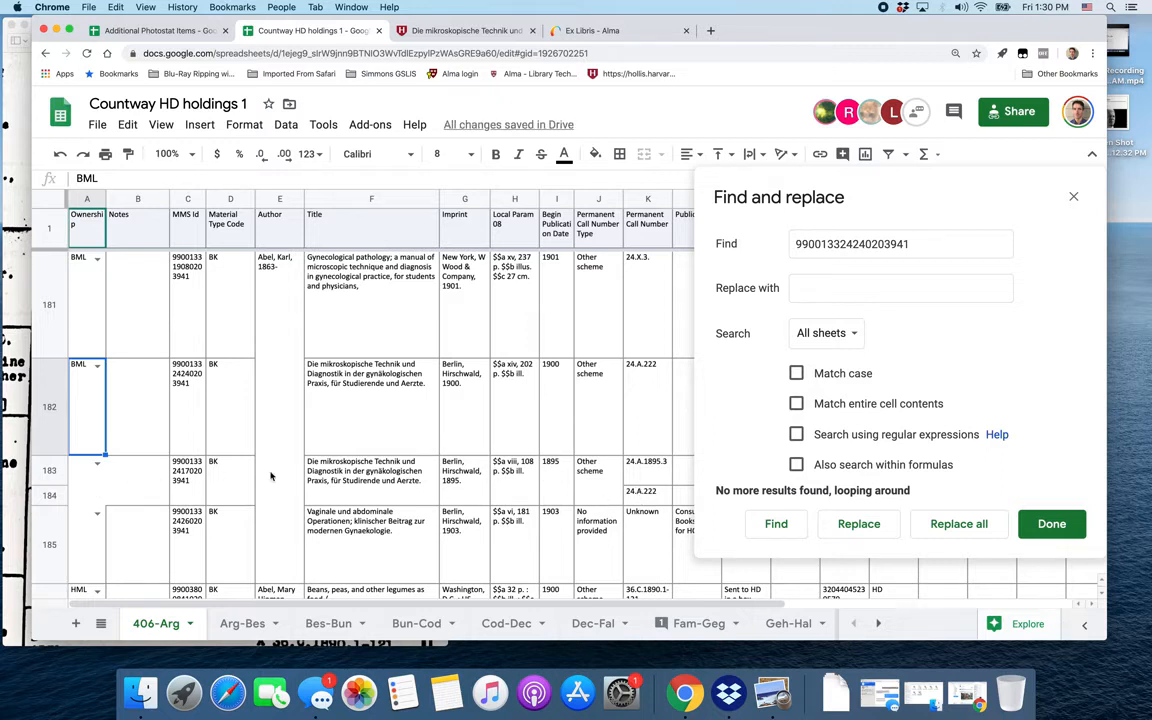
click(89, 489)
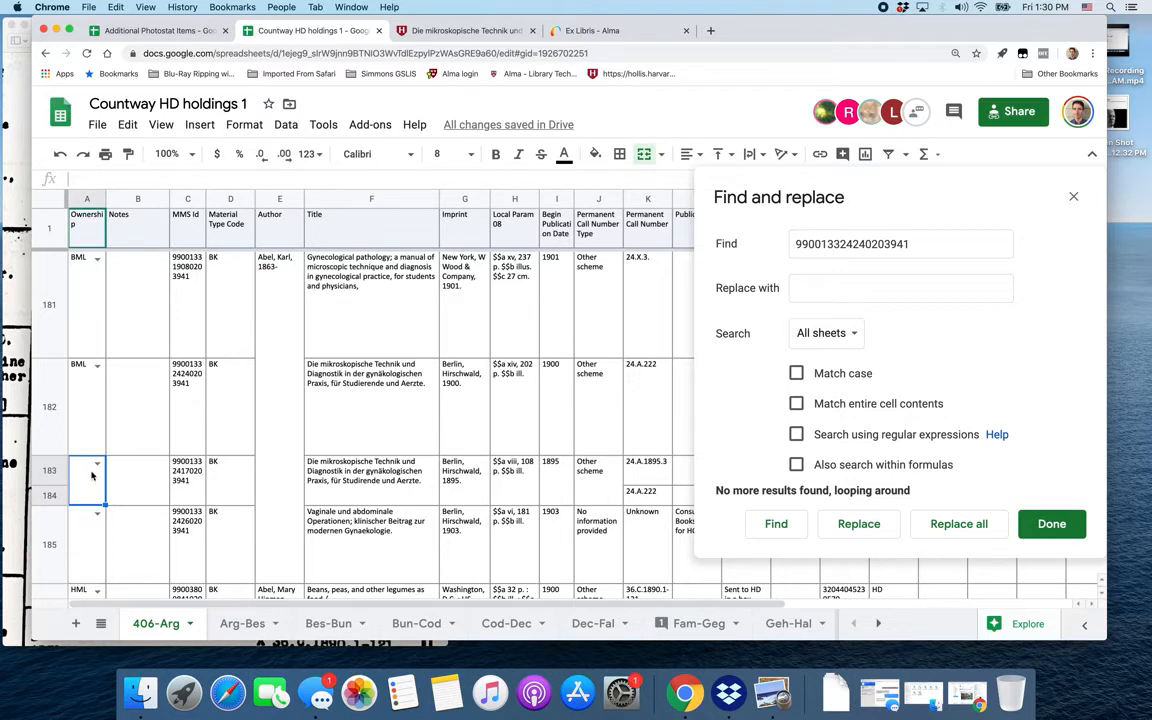
click(97, 466)
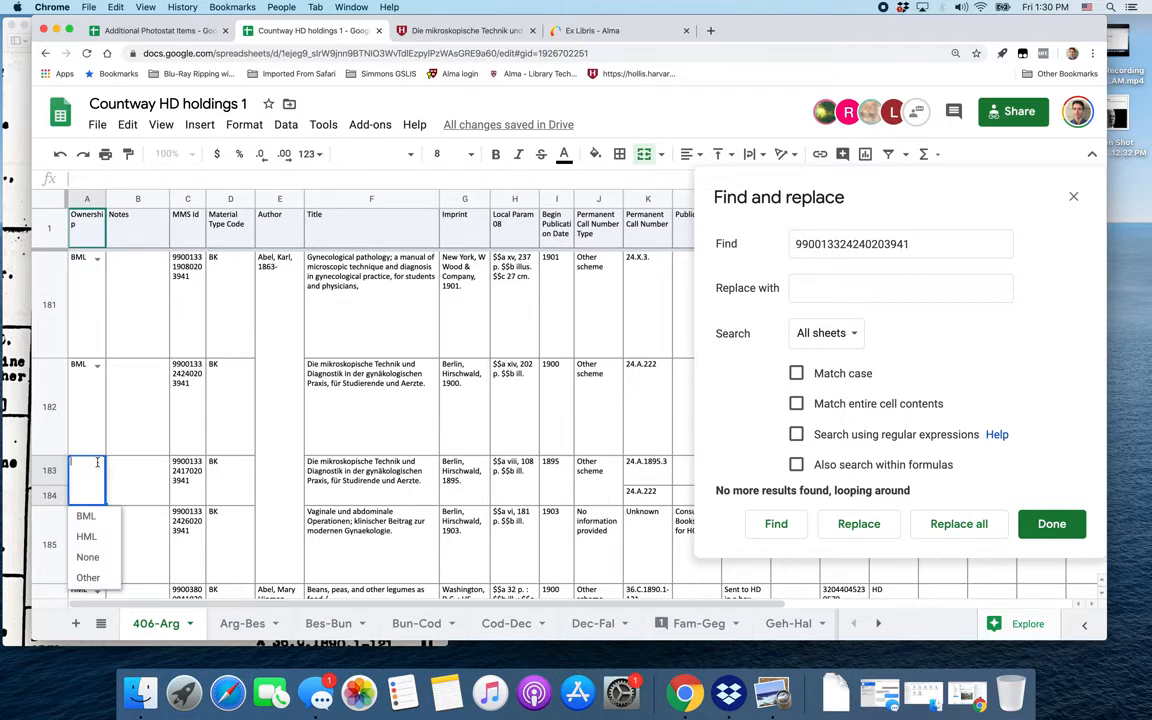
click(130, 476)
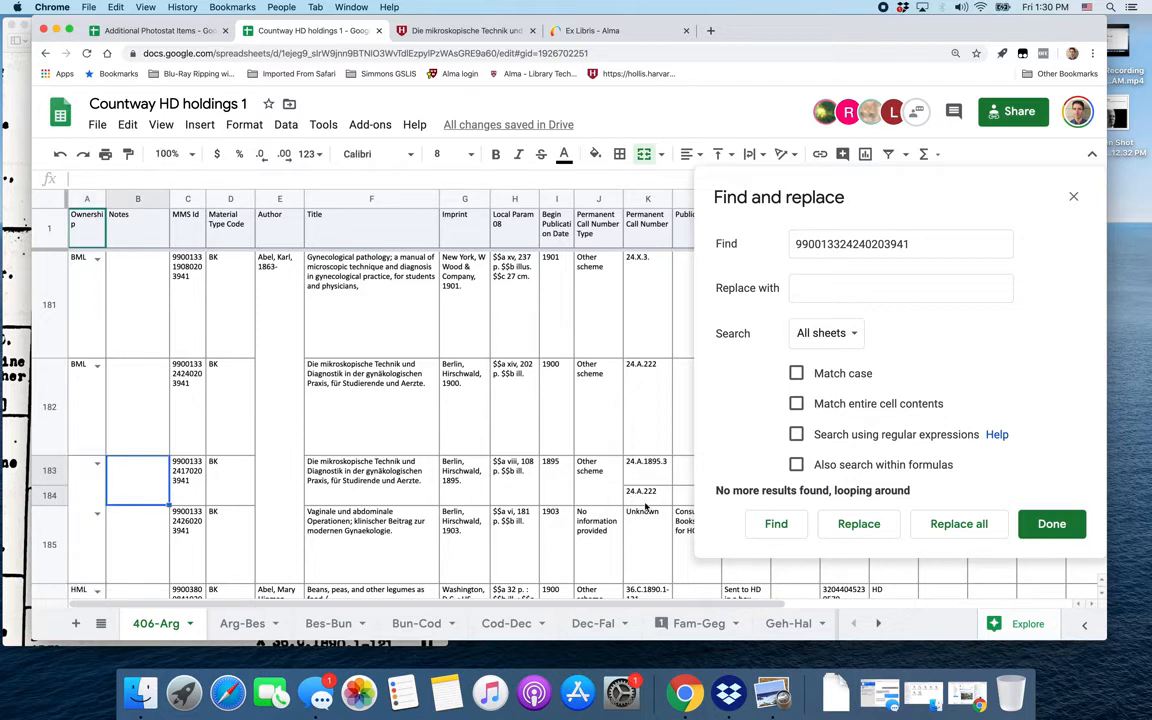
Close the find and replace dialog and unmerge the Ownership cell spanning rows 183 and 184.
click(92, 486)
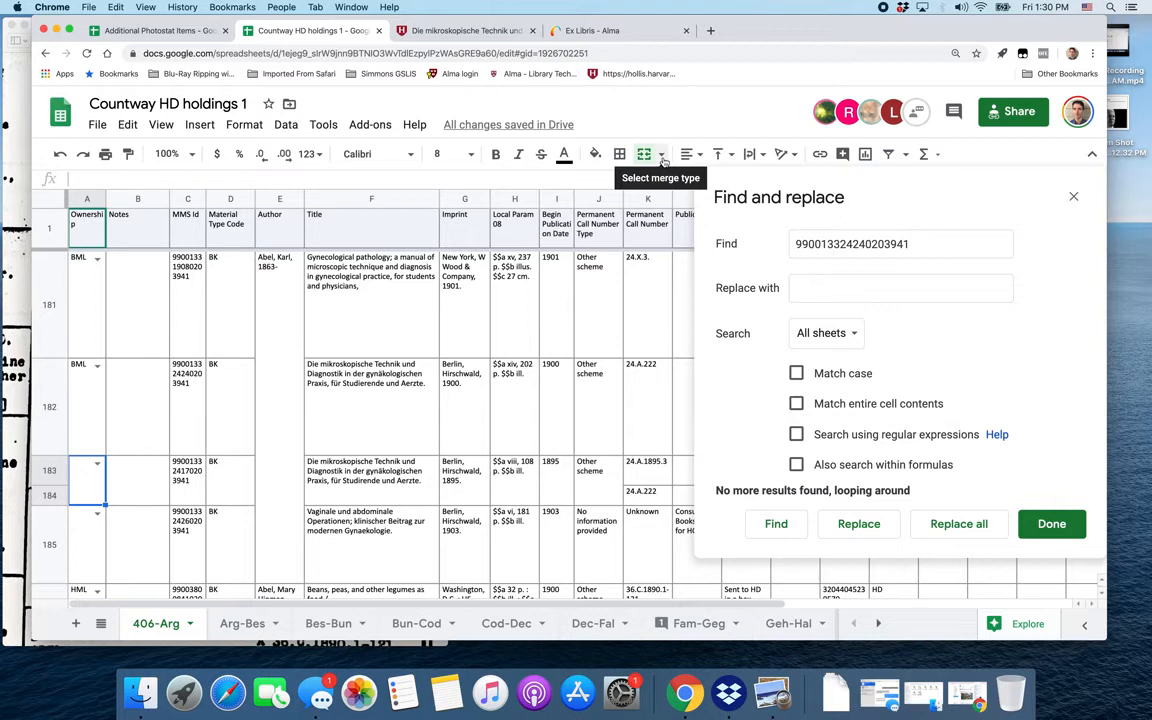
click(662, 156)
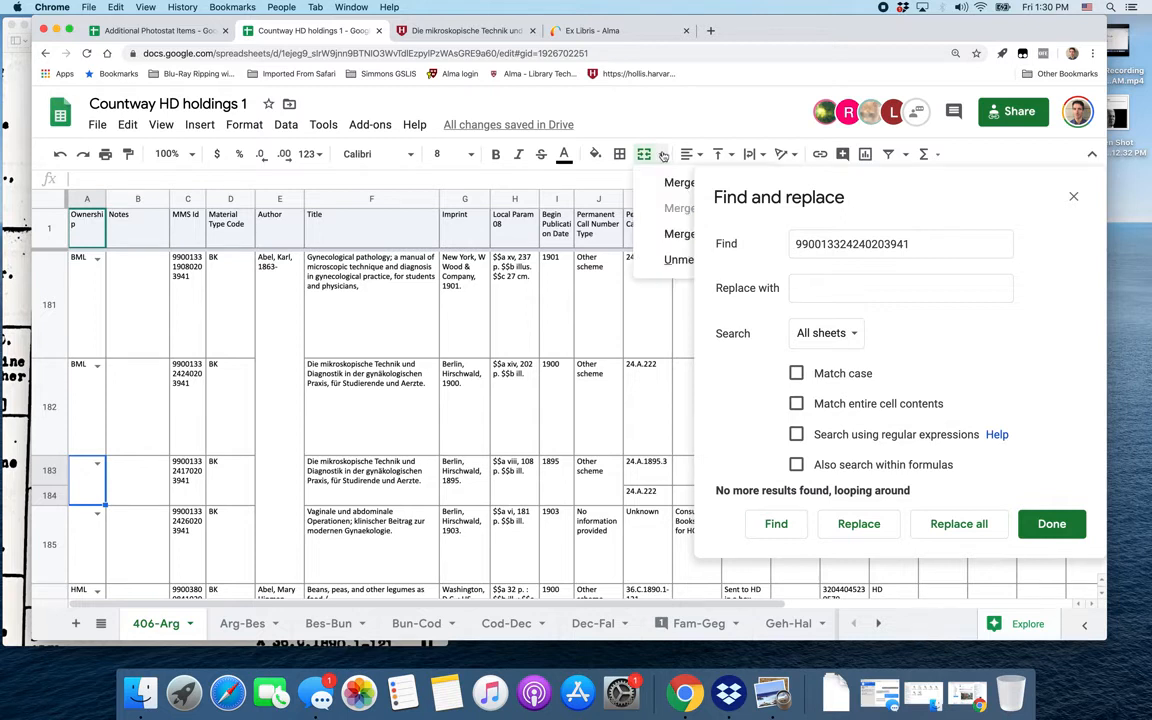
drag(815, 190, 826, 277)
click(662, 156)
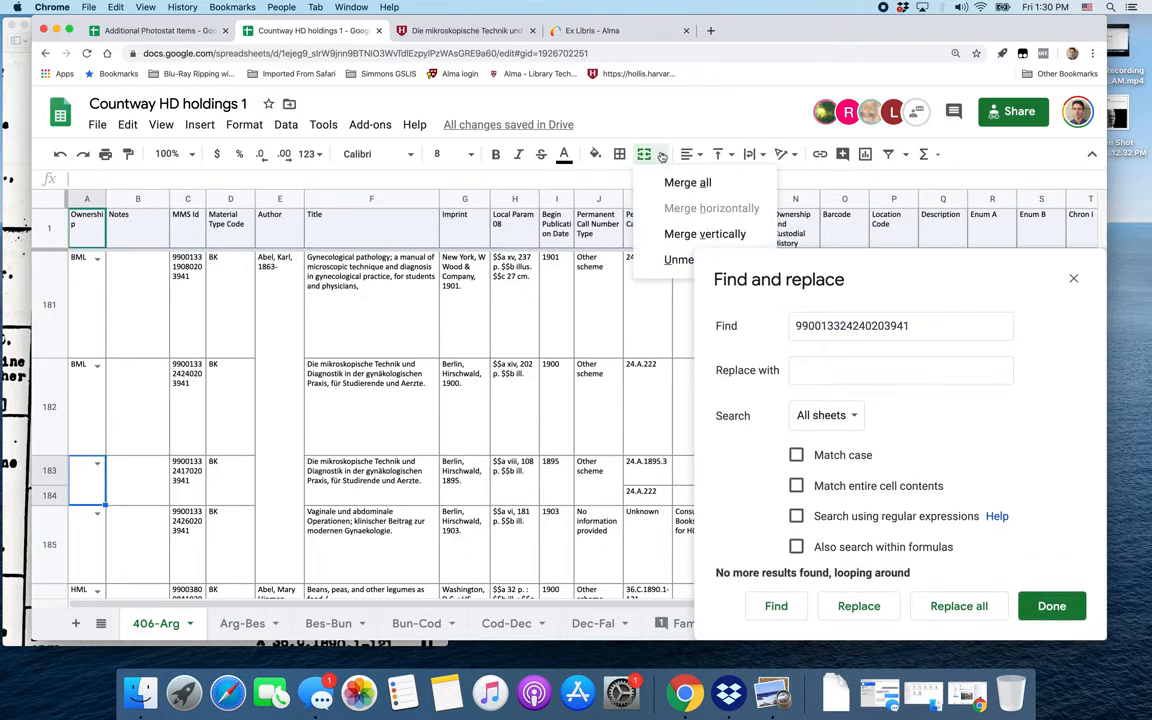
drag(819, 262, 241, 150)
click(497, 176)
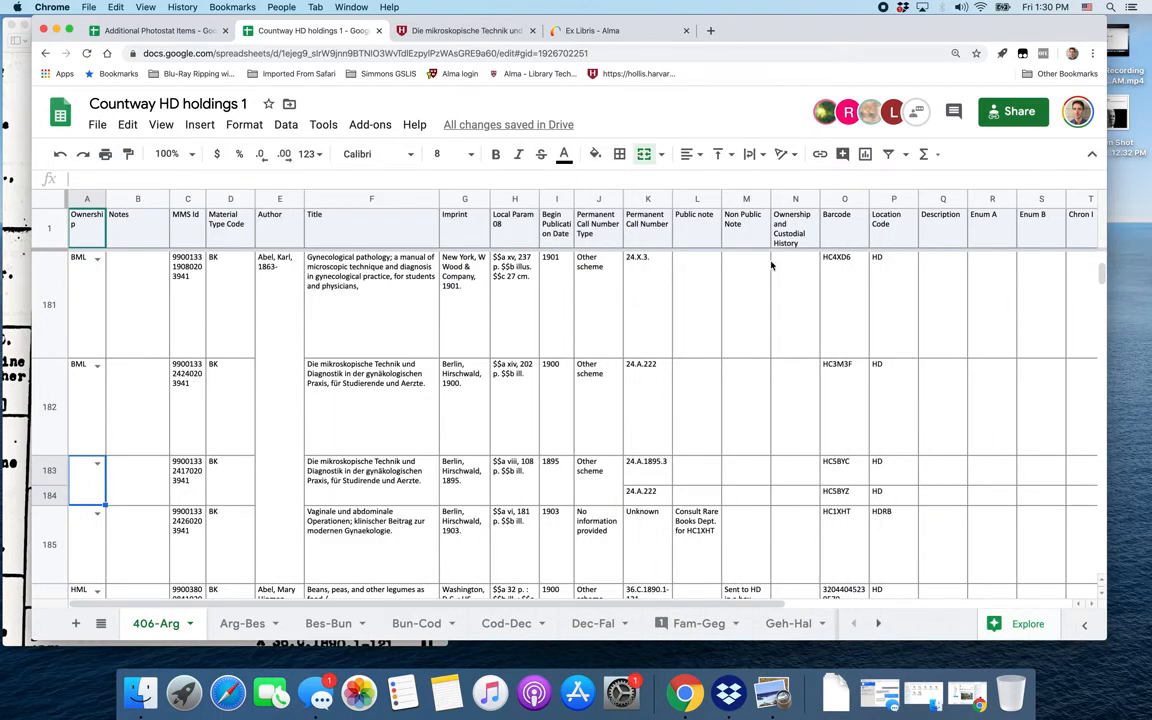
click(664, 155)
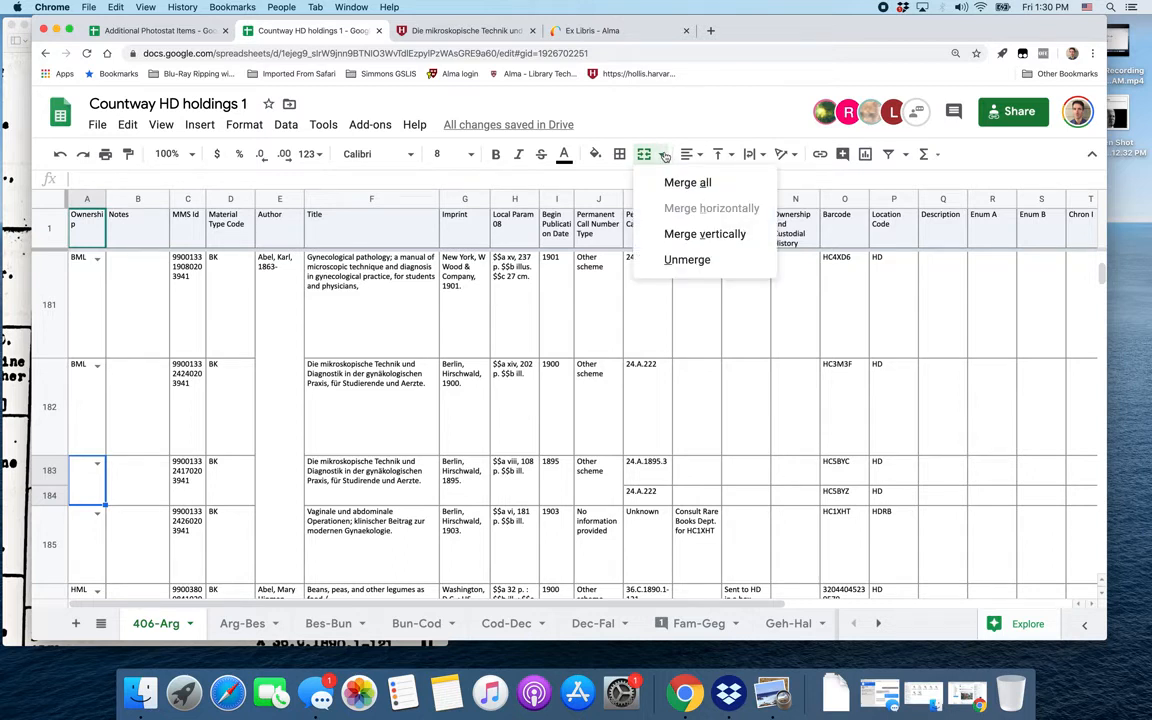
click(688, 260)
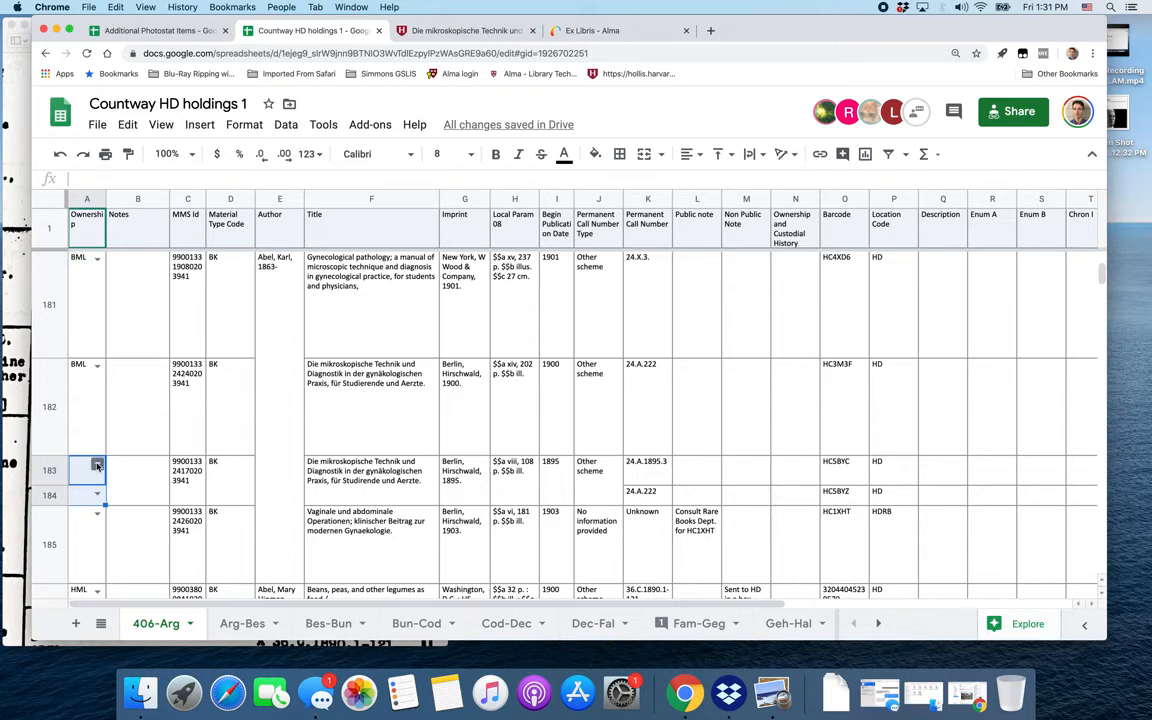
Set the Ownership of the 1895 edition's copies to HML in row 183 and BML in row 184.
click(96, 466)
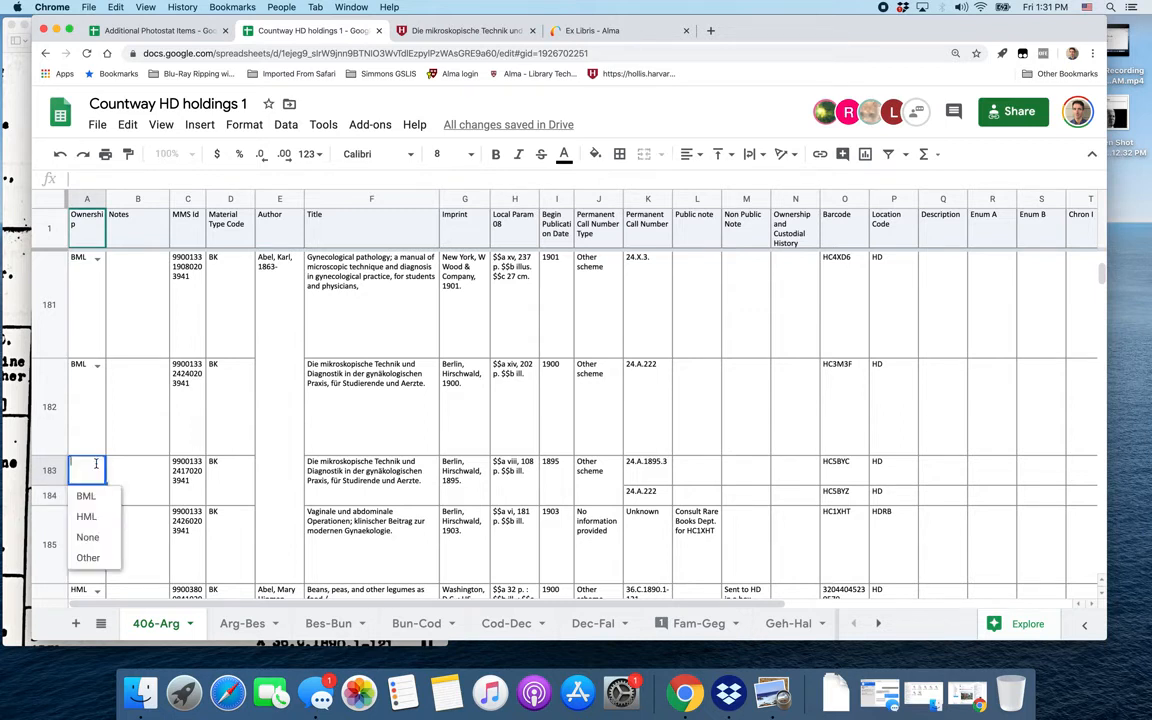
click(88, 515)
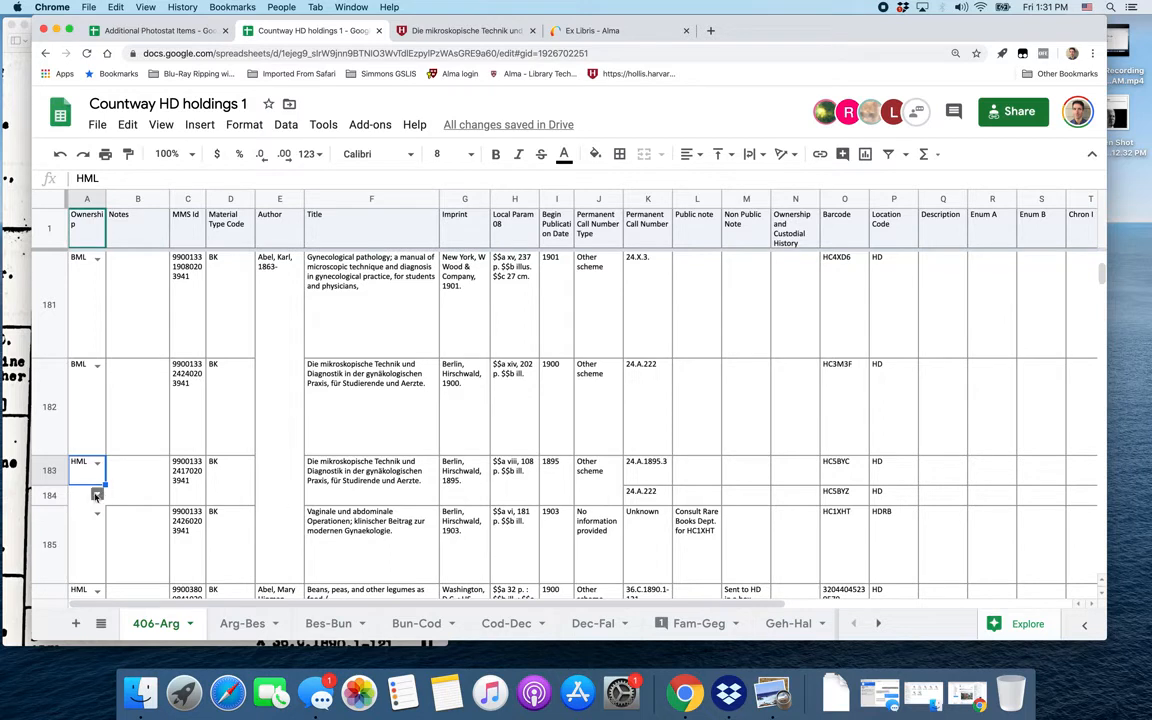
click(97, 493)
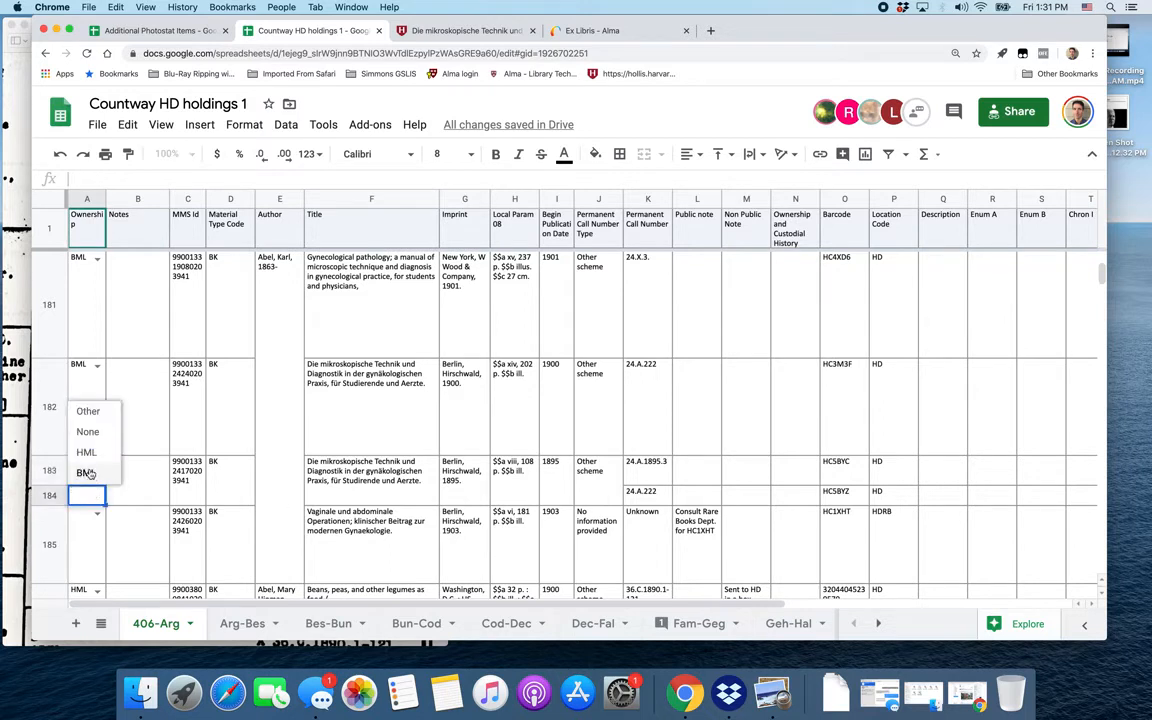
click(86, 472)
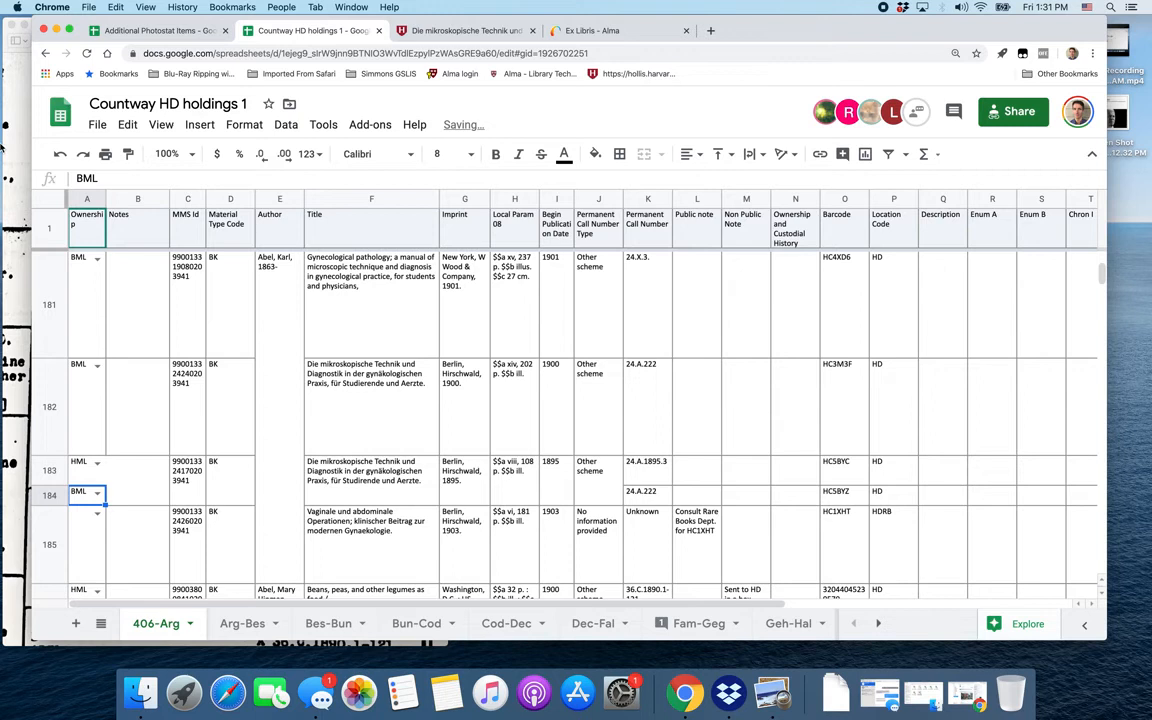
Switch to the scanned card image in Preview and compare the two cards for Die mikroskopische Technik und Diagnostik, marking each card in turn.
click(8, 30)
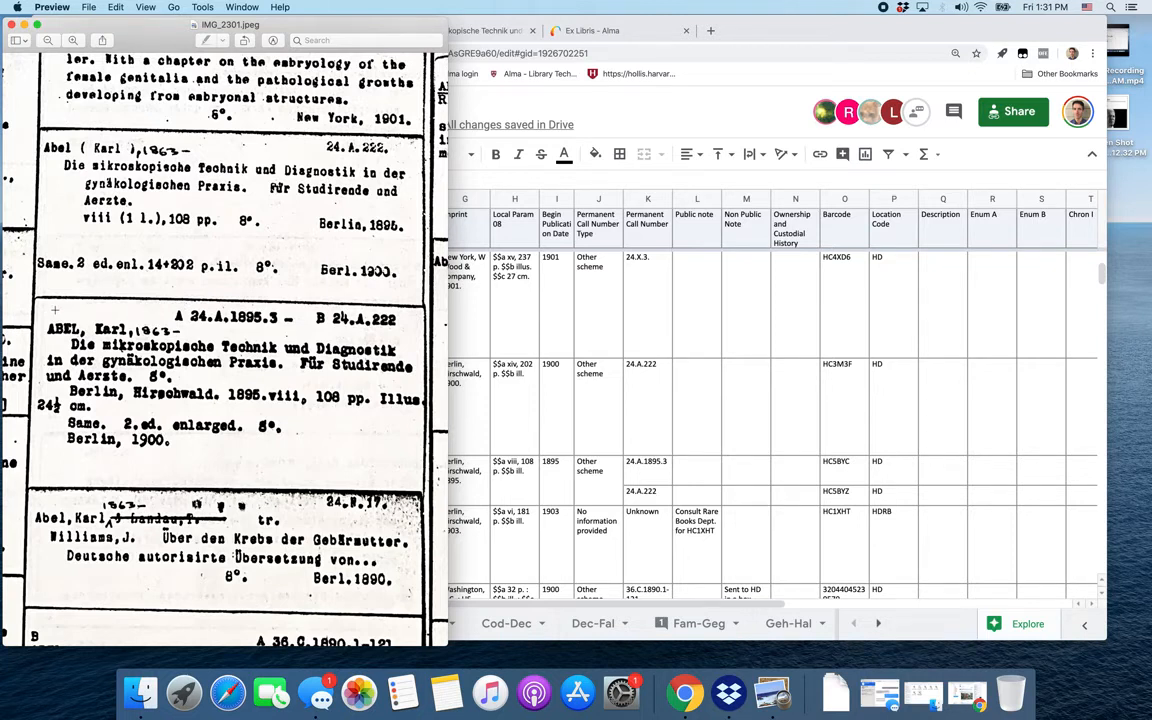
drag(45, 308, 427, 483)
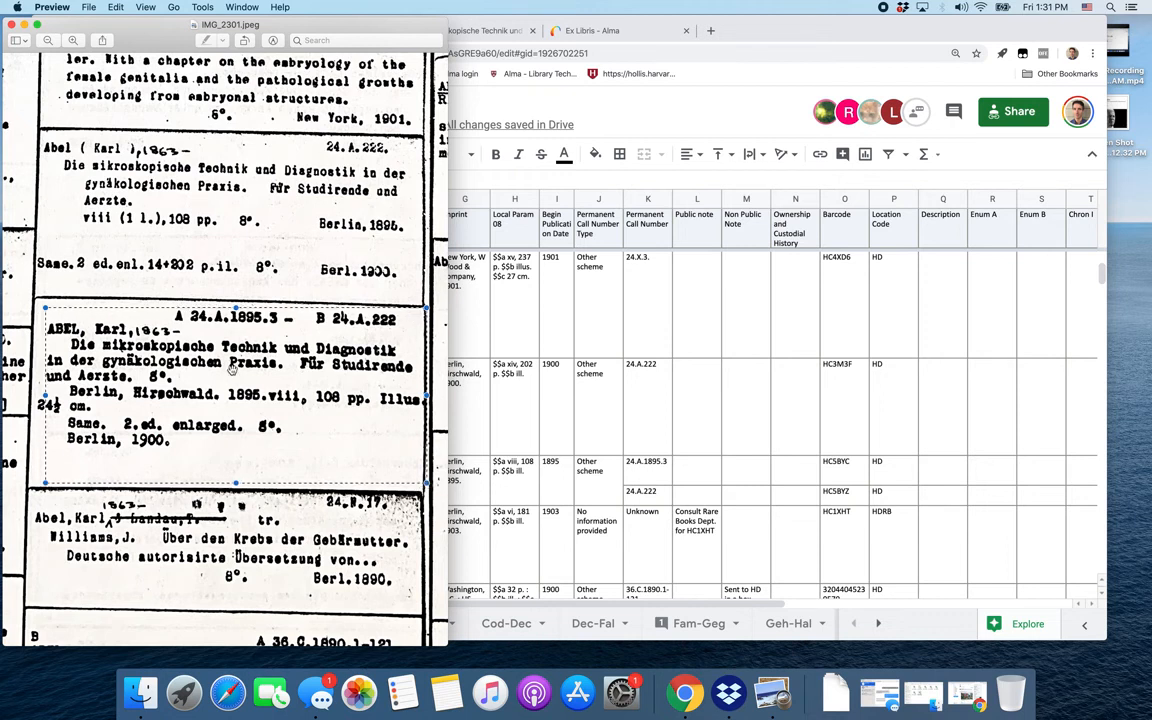
click(82, 296)
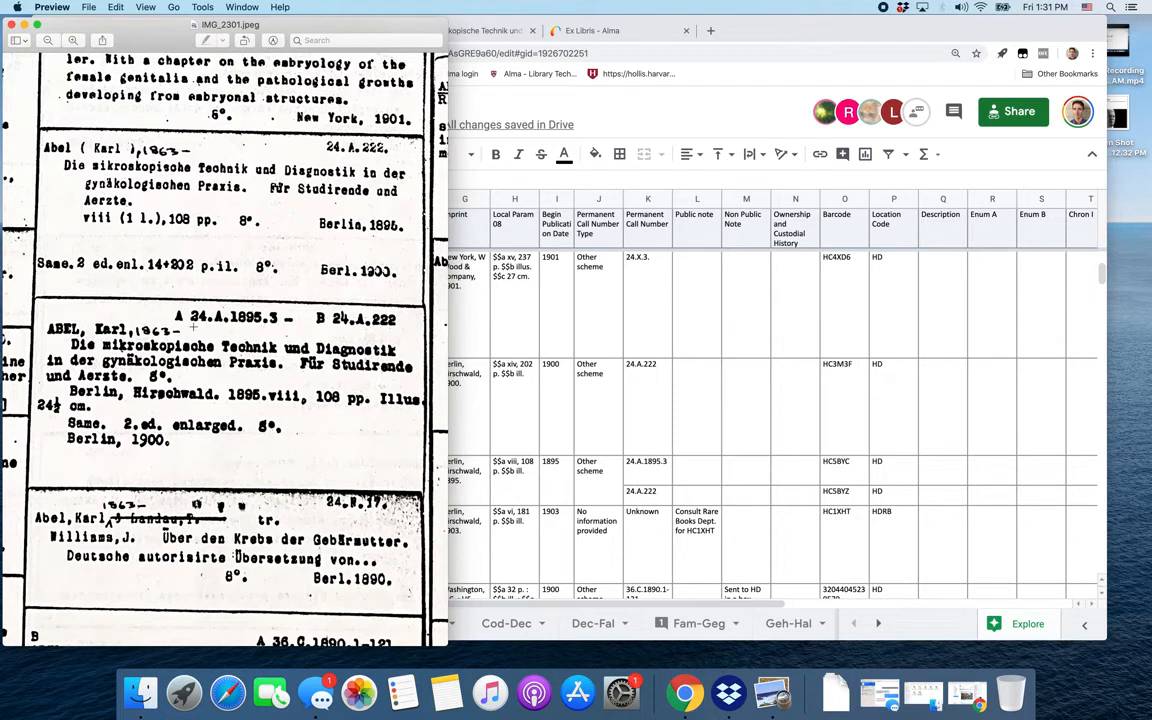
drag(193, 327, 278, 301)
click(267, 362)
drag(40, 305, 426, 476)
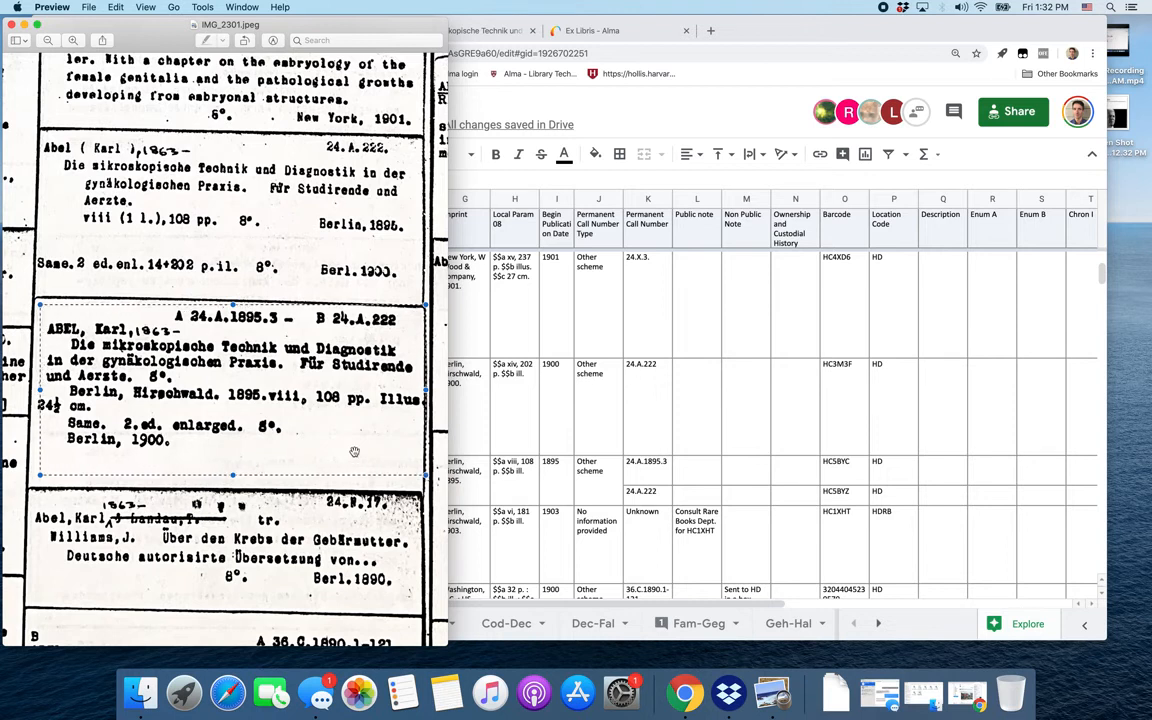
click(300, 480)
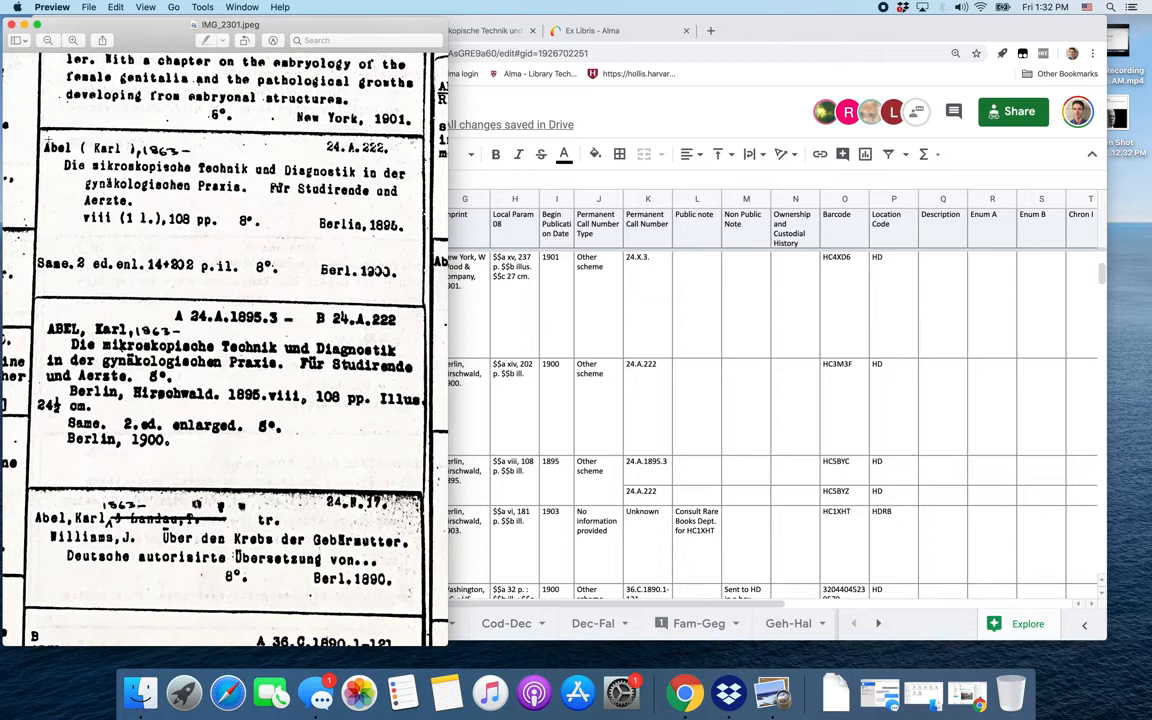
drag(40, 130, 418, 295)
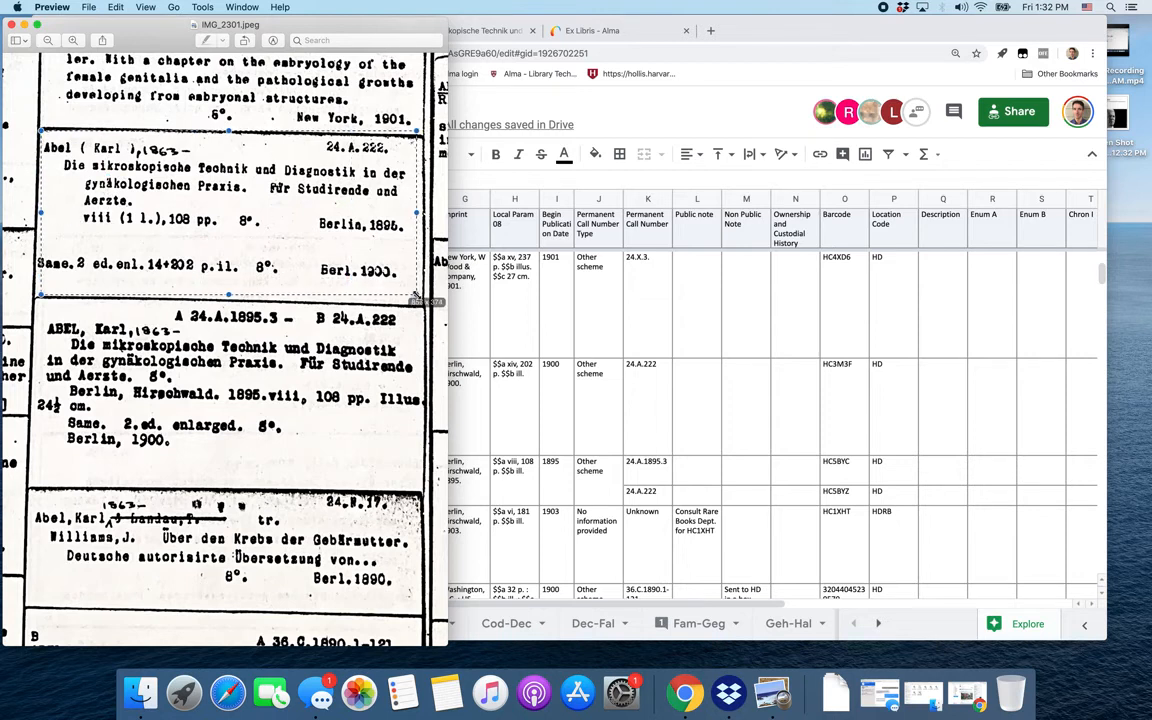
drag(345, 160, 341, 148)
click(338, 148)
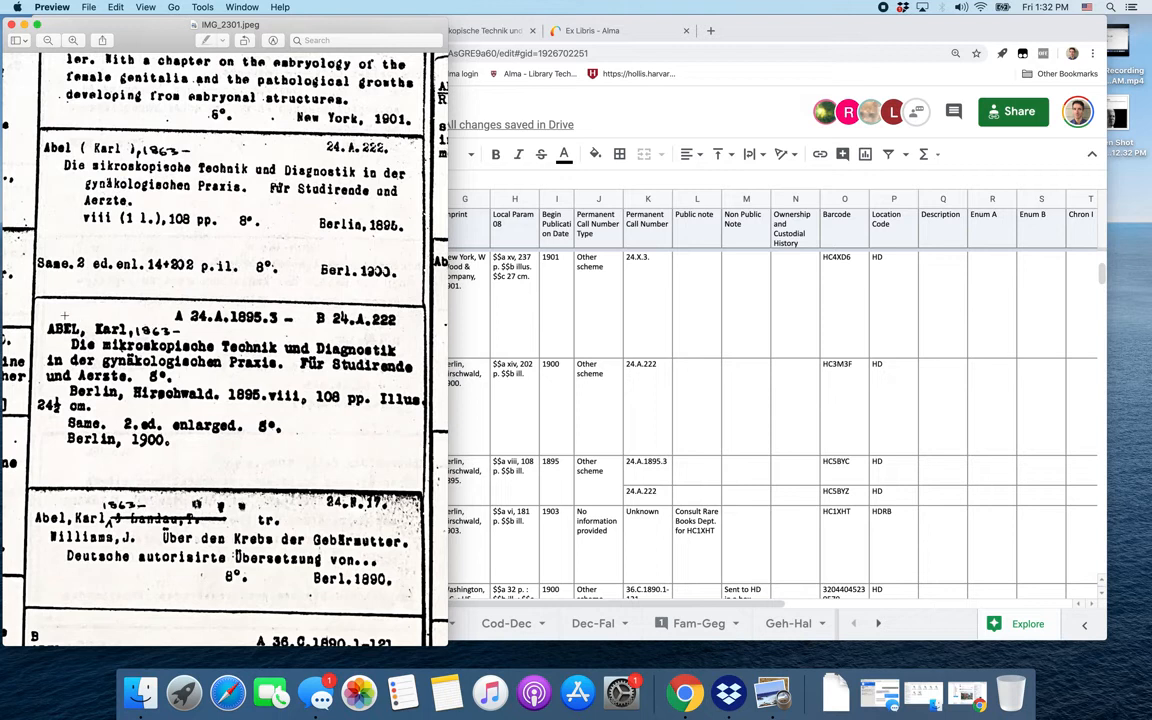
drag(38, 304, 430, 477)
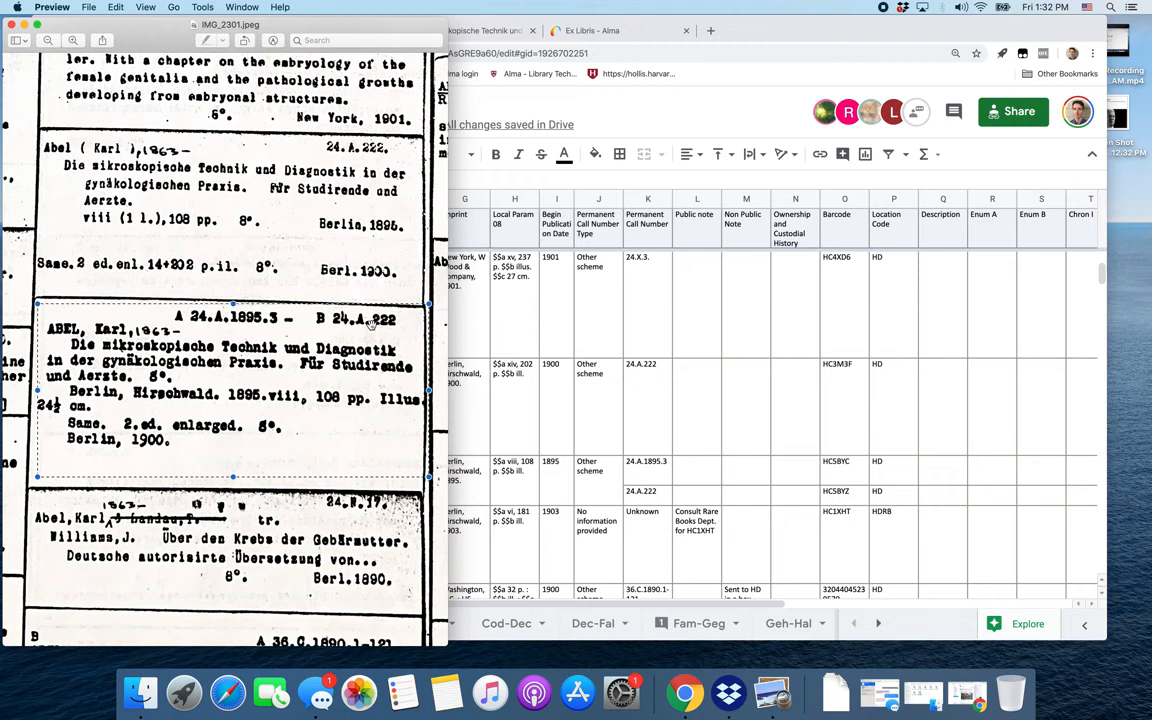
click(371, 446)
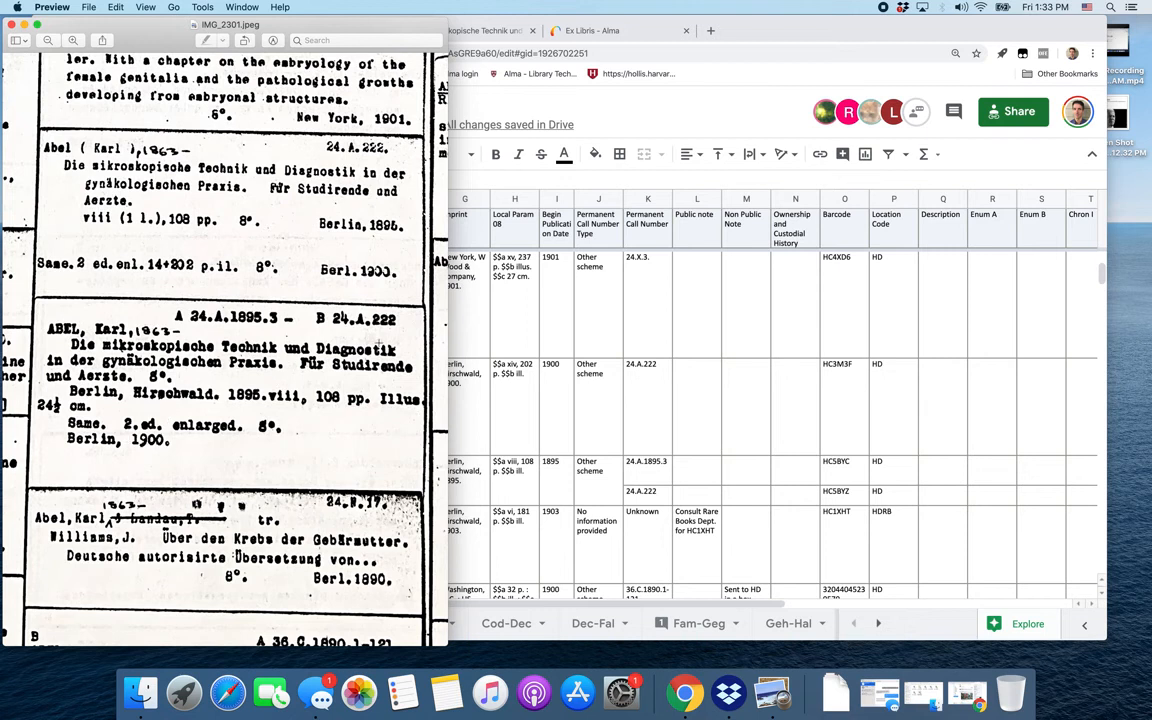
Examine the A and B call numbers on the second card and compare them with rows 182 to 184 of the holdings spreadsheet.
drag(333, 325, 397, 331)
drag(189, 327, 291, 331)
click(232, 341)
drag(188, 325, 278, 329)
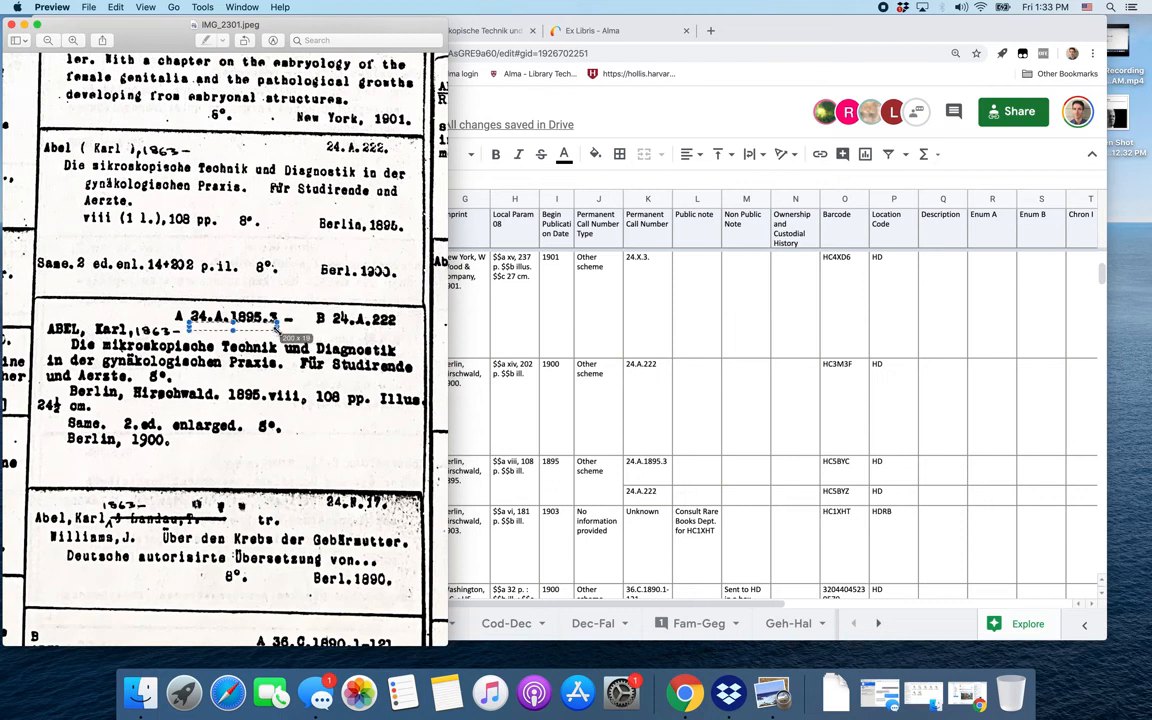
click(272, 345)
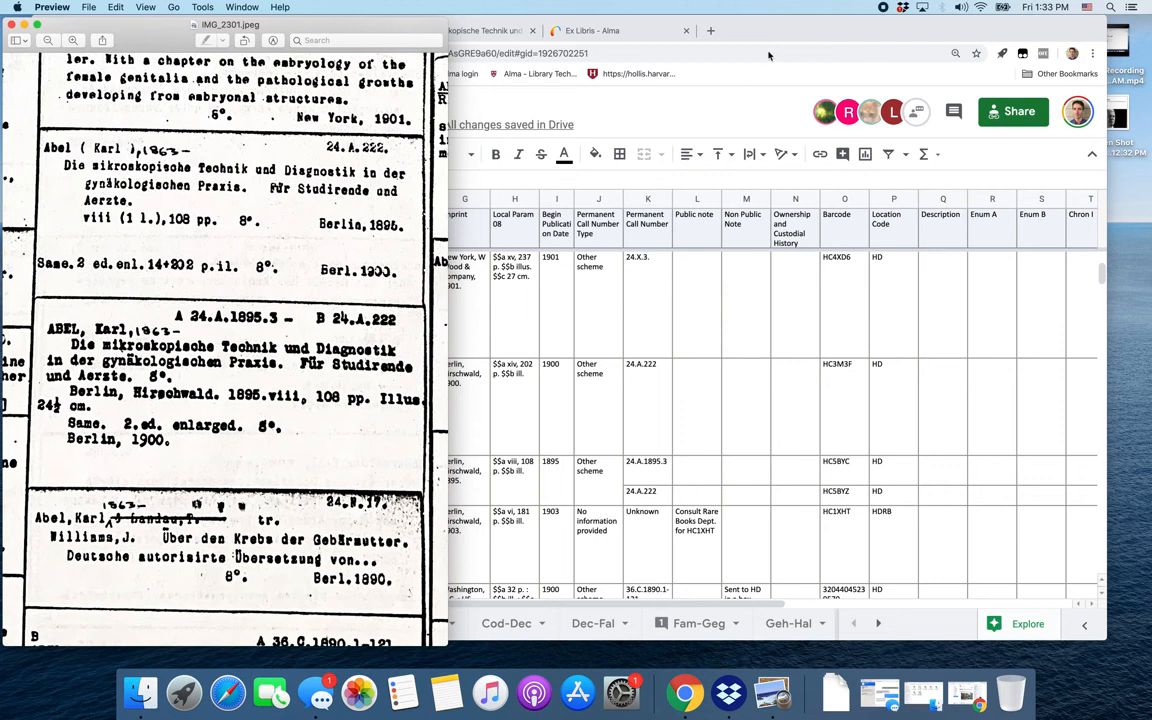
click(634, 110)
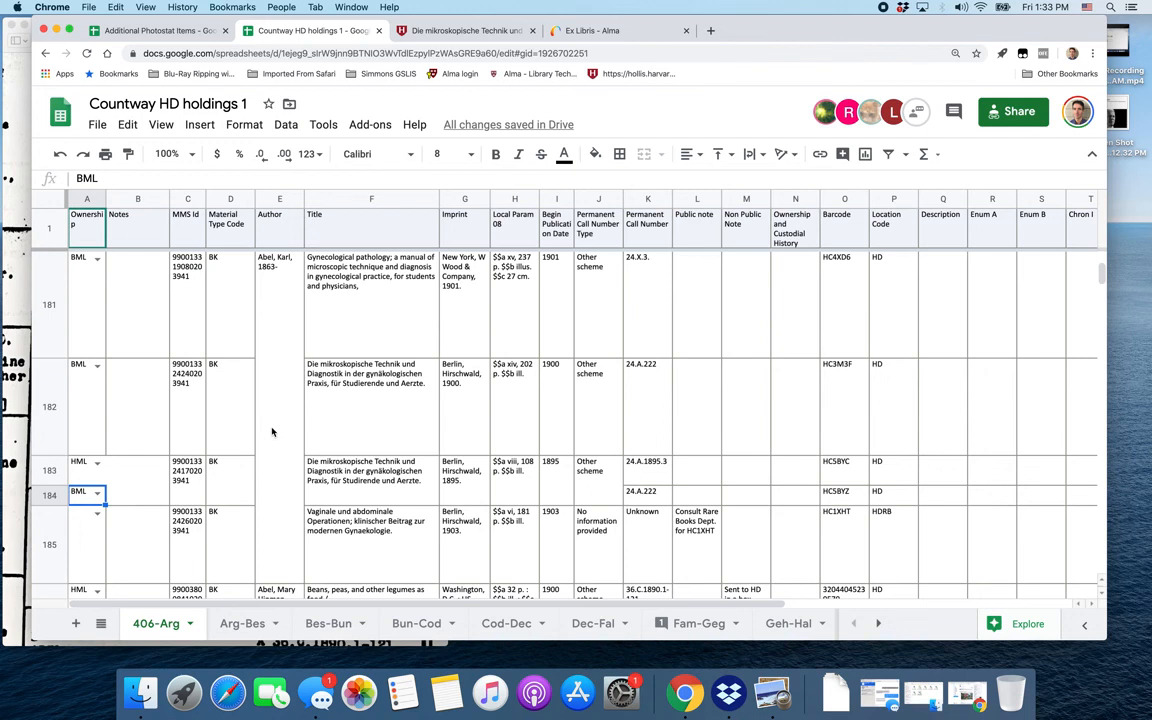
click(5, 35)
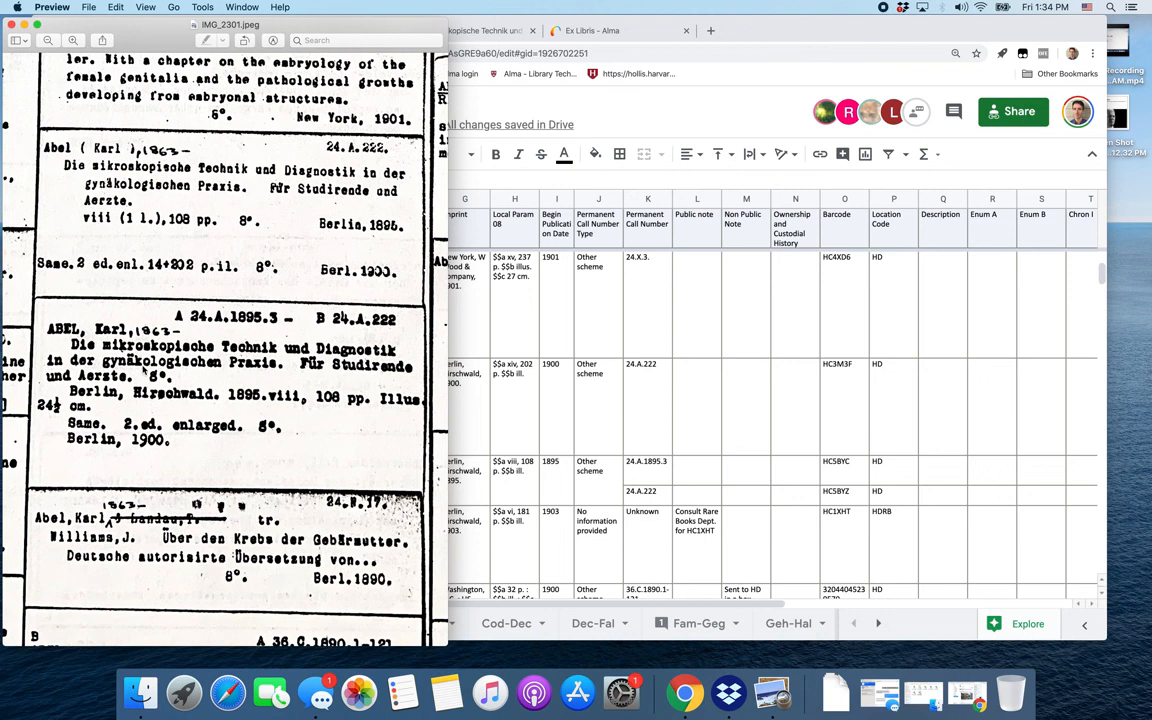
click(808, 30)
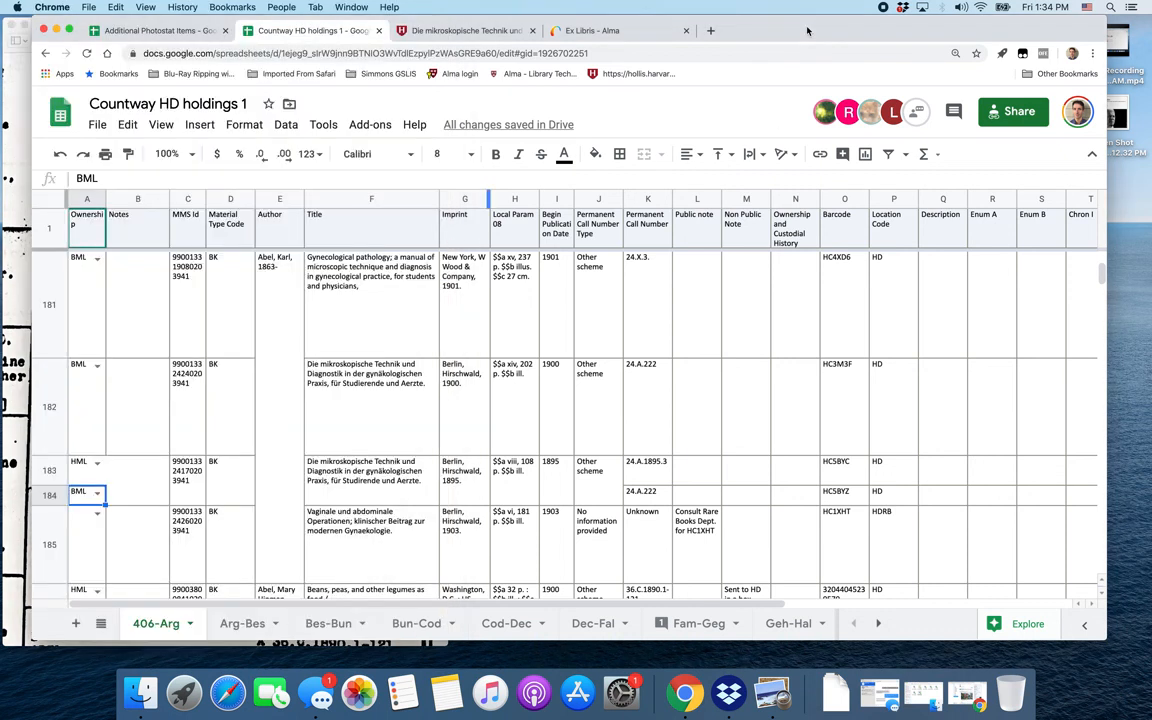